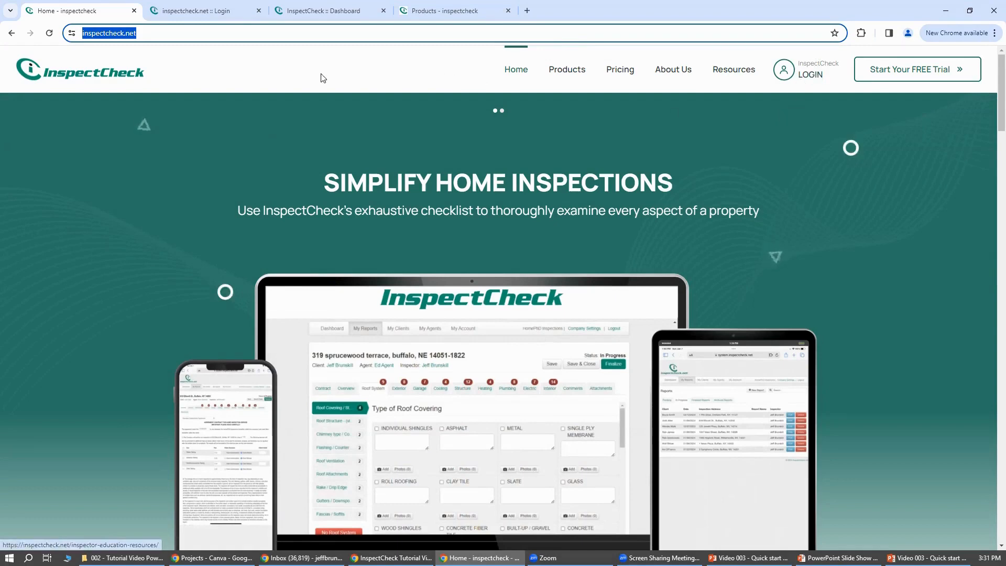
View the InspectCheck login page, and open the dashboard with its pinned messages collapsed.
left_click(215, 19)
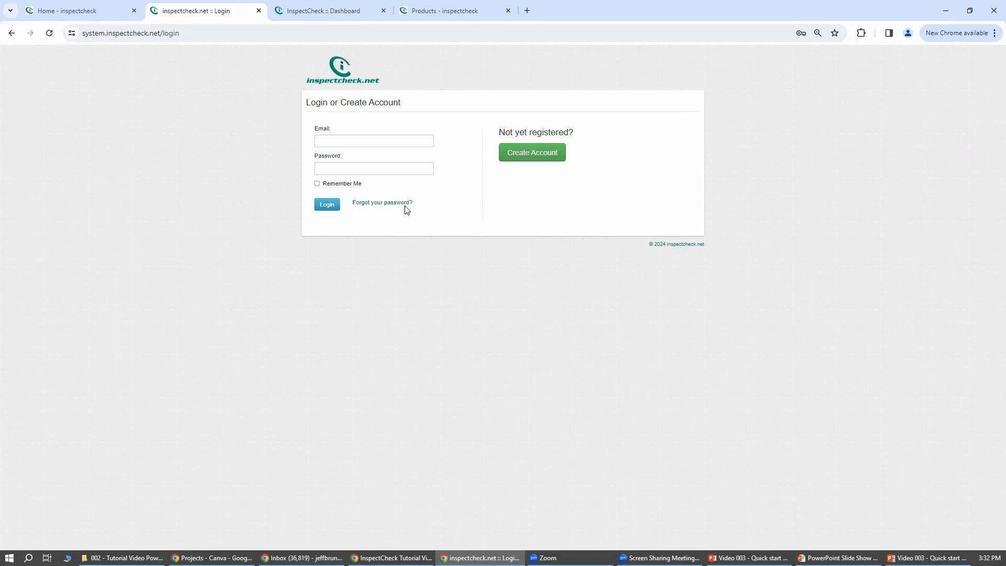
left_click(322, 15)
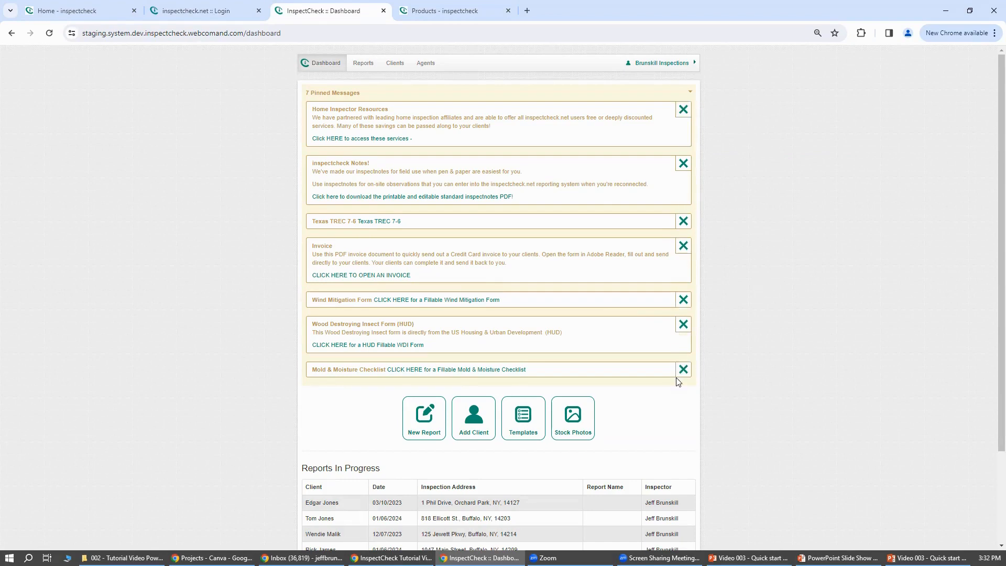
left_click(692, 96)
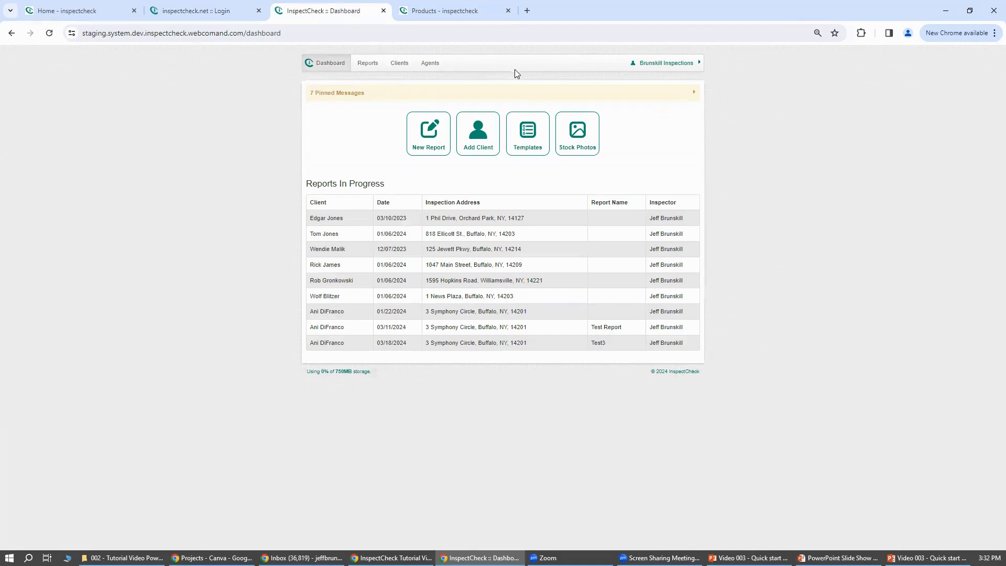
Review the company settings and the account details, leaving the account form without saving.
mouse_move(655, 64)
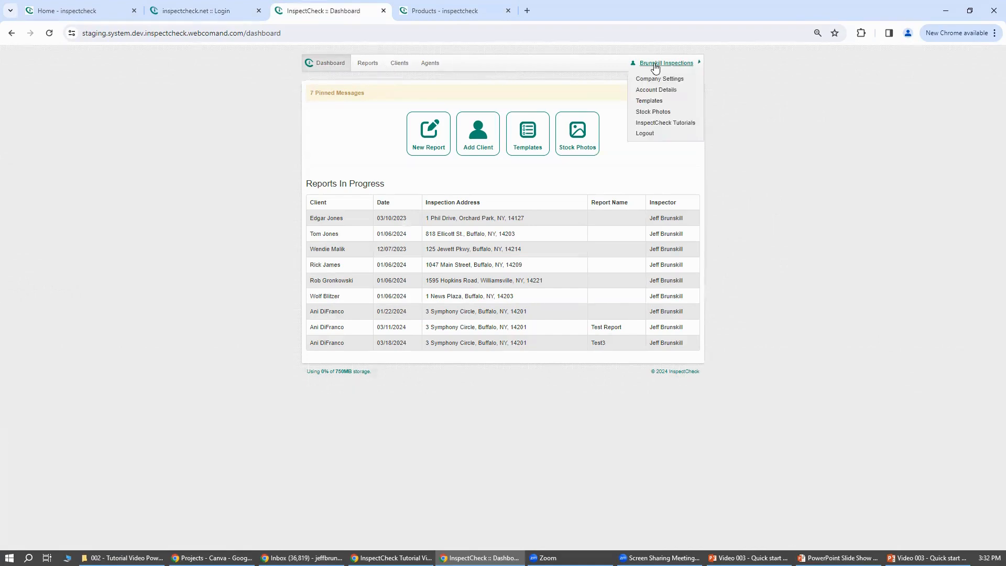
left_click(682, 83)
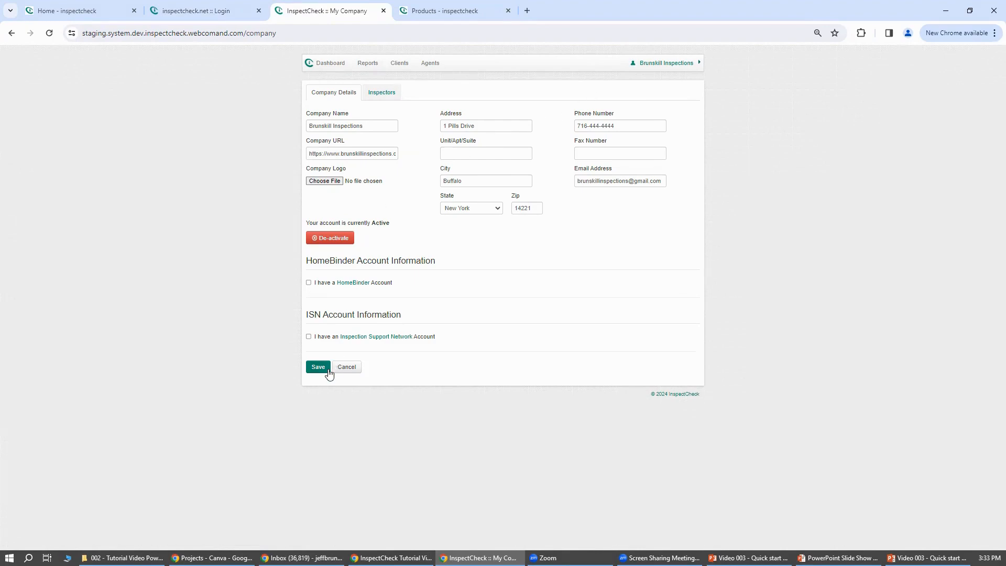
left_click(659, 63)
left_click(657, 92)
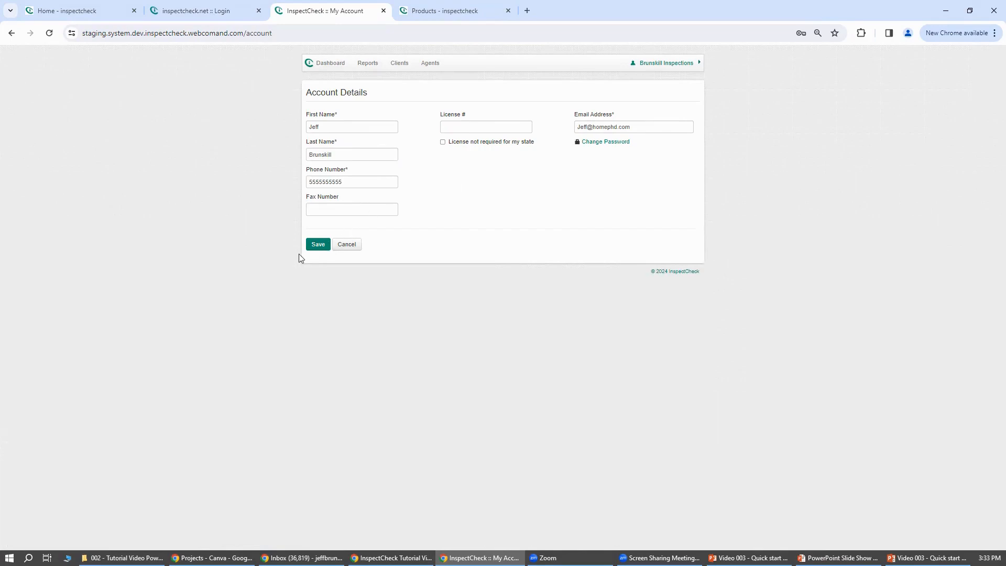
left_click(346, 247)
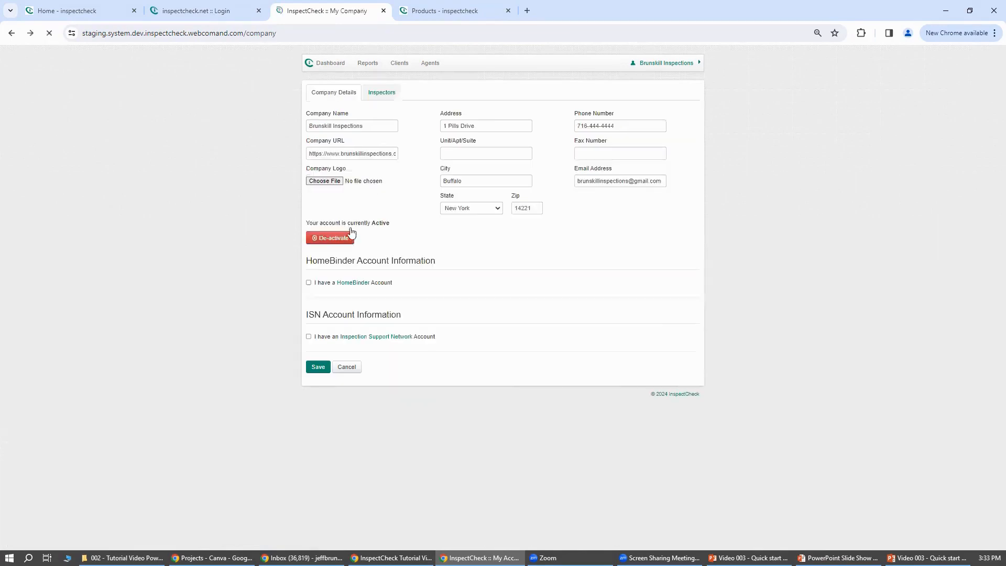
Return to the dashboard, collapse the pinned messages and start a new report named Test3.
left_click(323, 67)
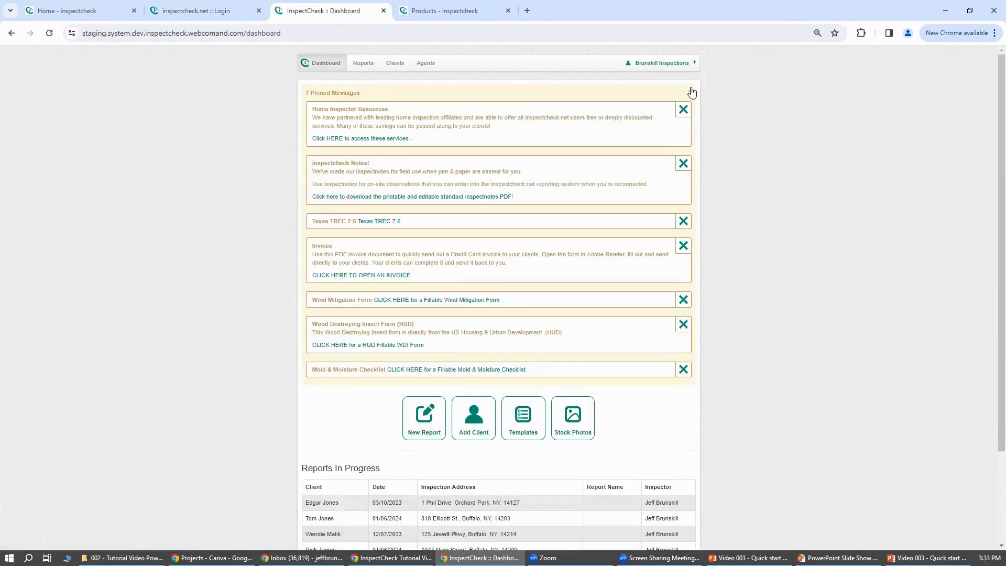
left_click(690, 92)
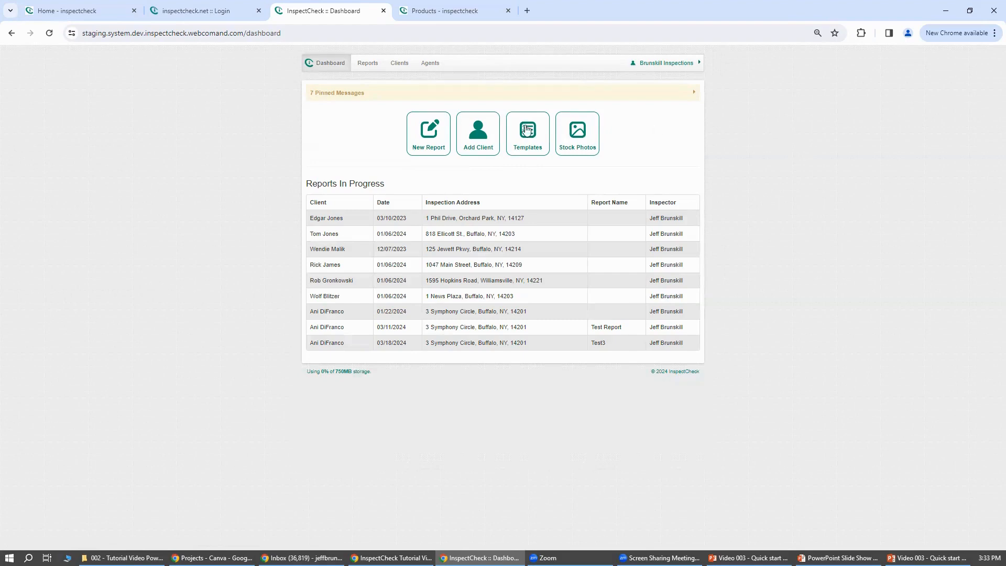
left_click(434, 139)
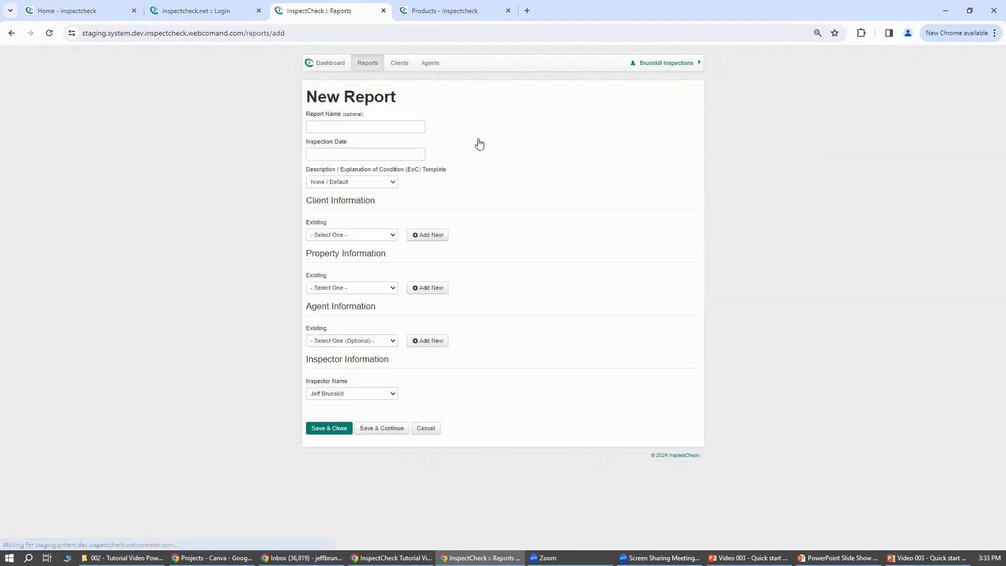
left_click(349, 126)
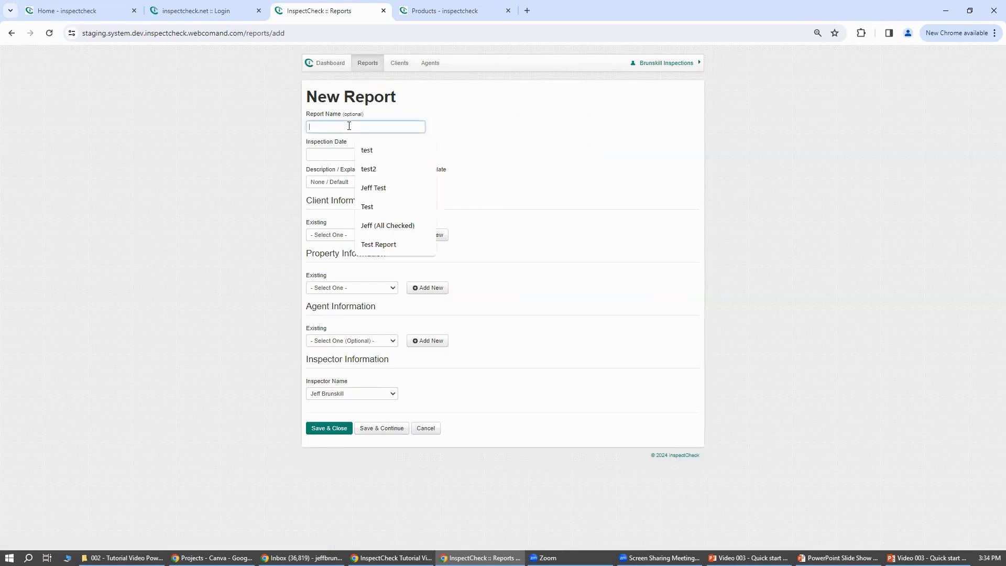
type("Test")
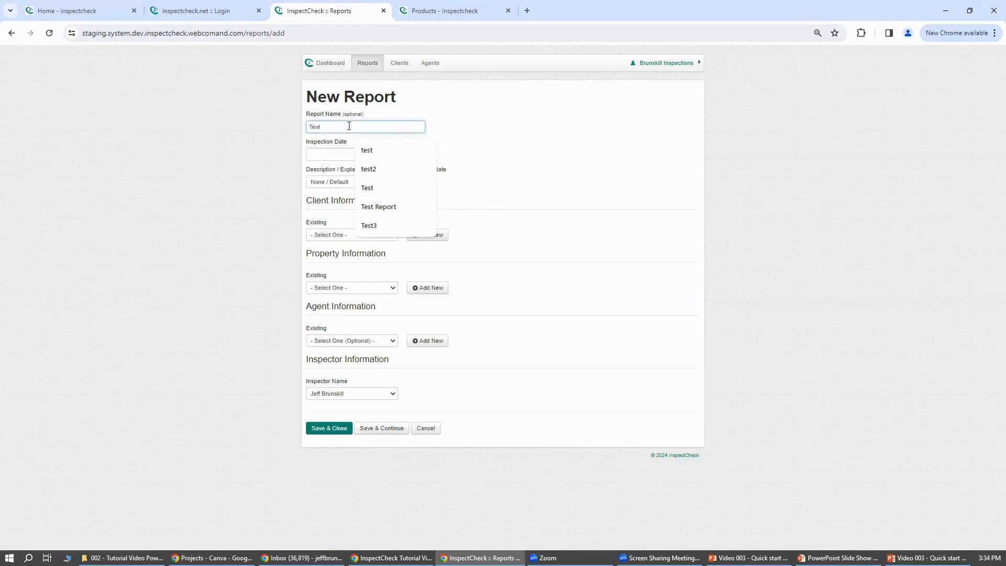
type("3")
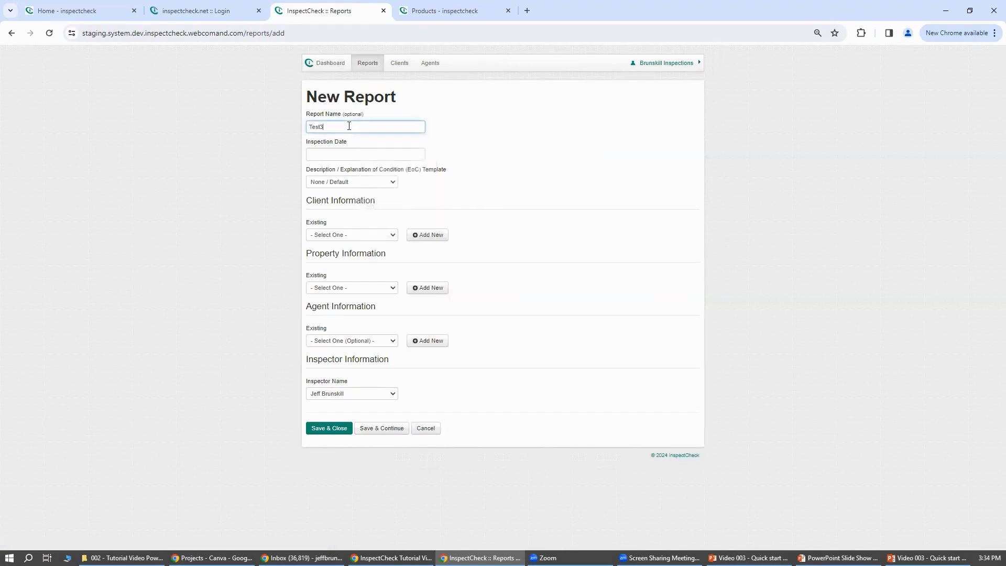
Set the inspection date to 03/20/2024 and keep the Explanation of Condition template at None / Default.
left_click(418, 153)
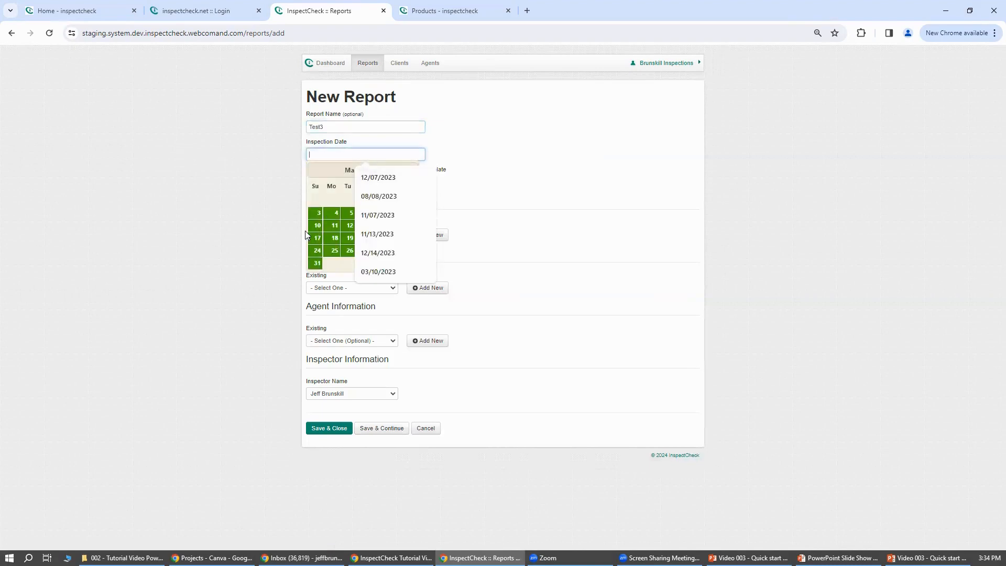
left_click(324, 197)
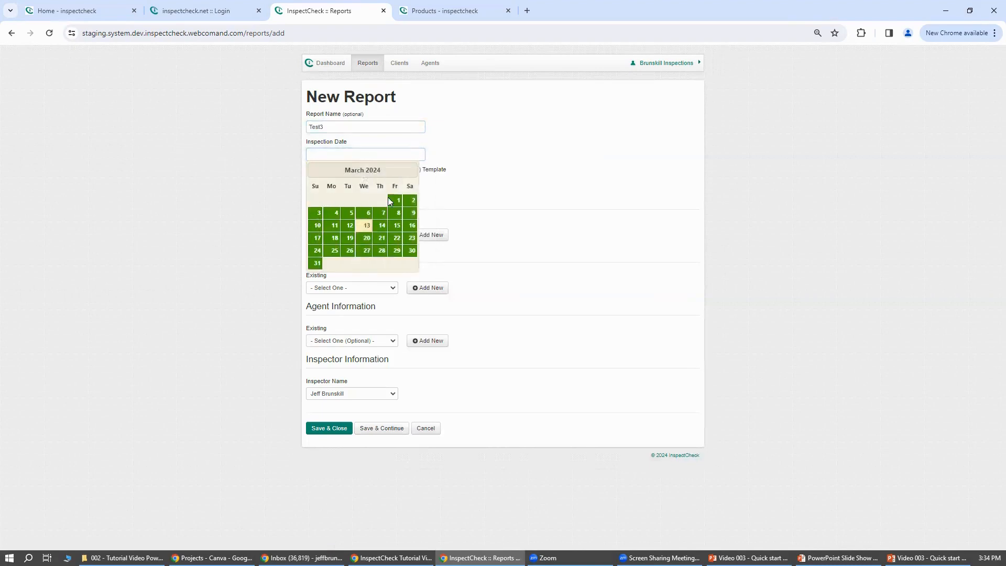
left_click(367, 239)
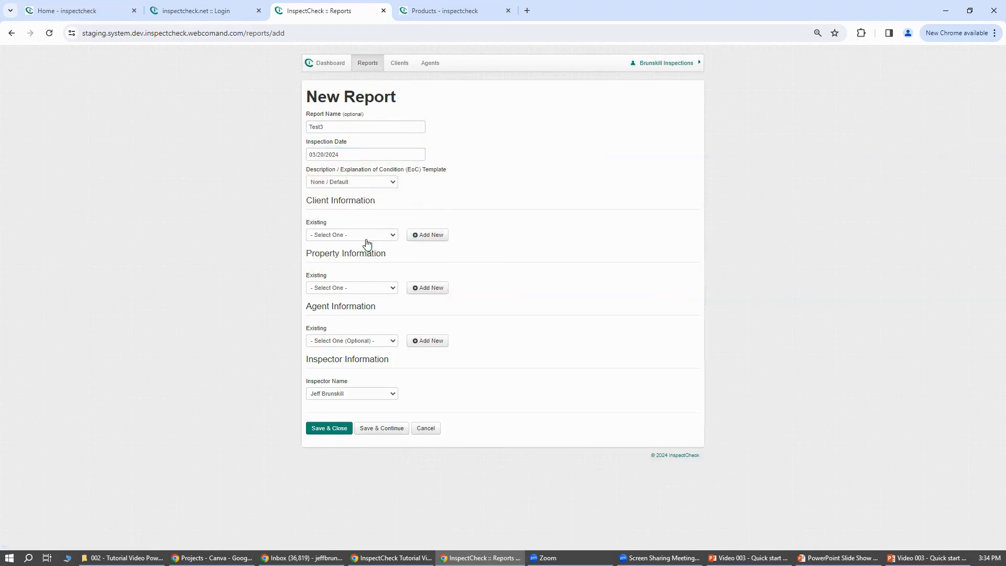
left_click(394, 182)
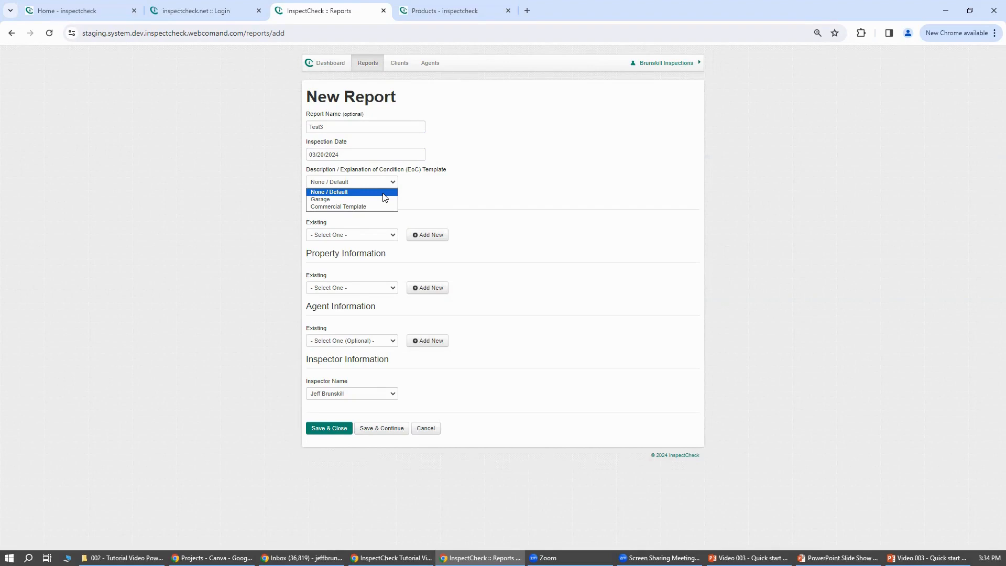
left_click(385, 197)
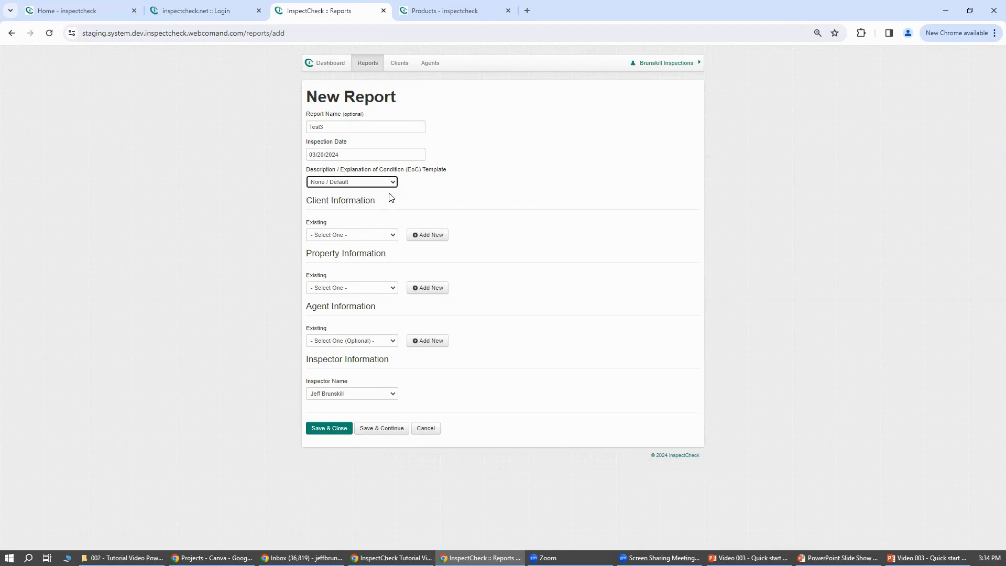
Assign the first existing client to the report and display the blank fields for adding a new client.
left_click(392, 238)
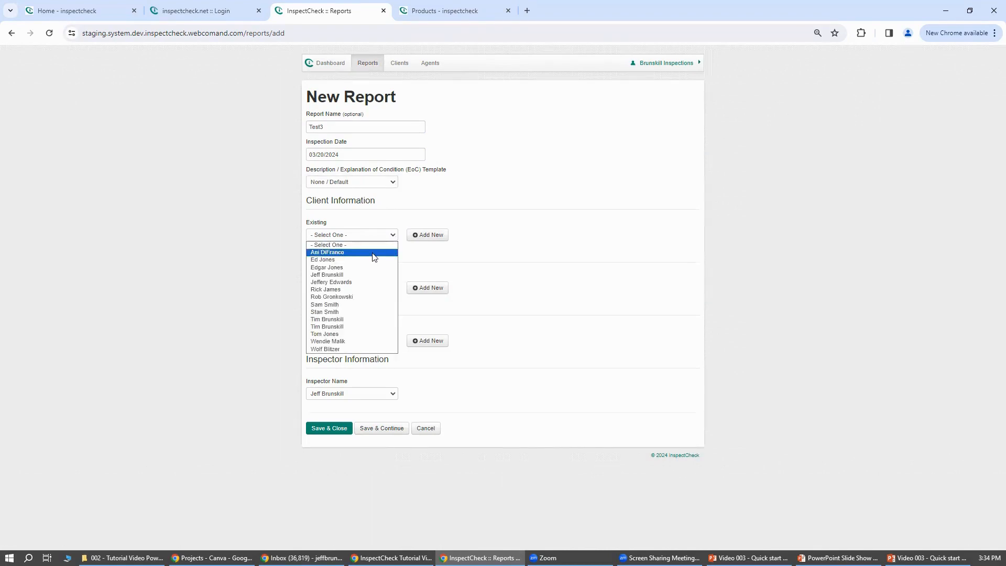
left_click(374, 257)
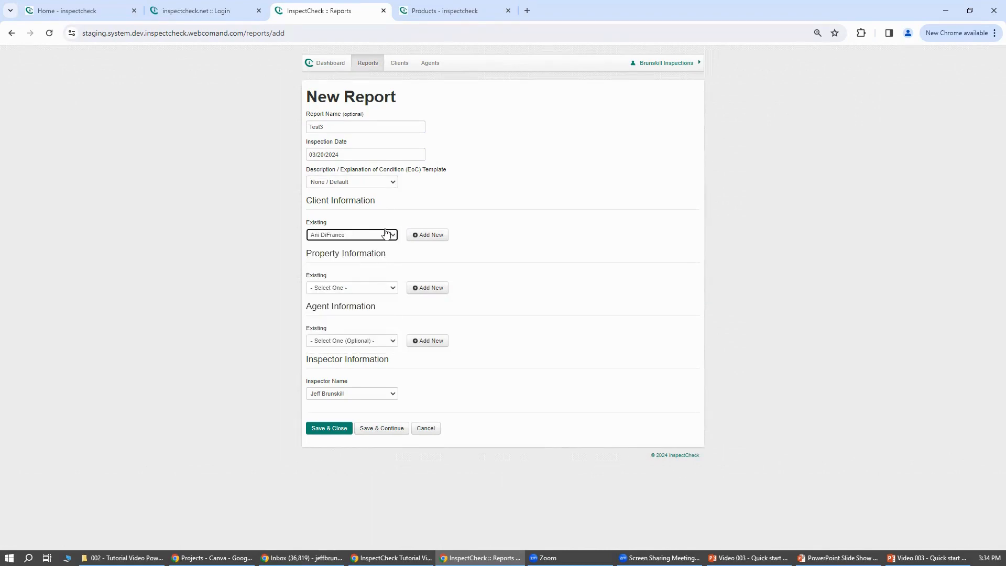
left_click(431, 237)
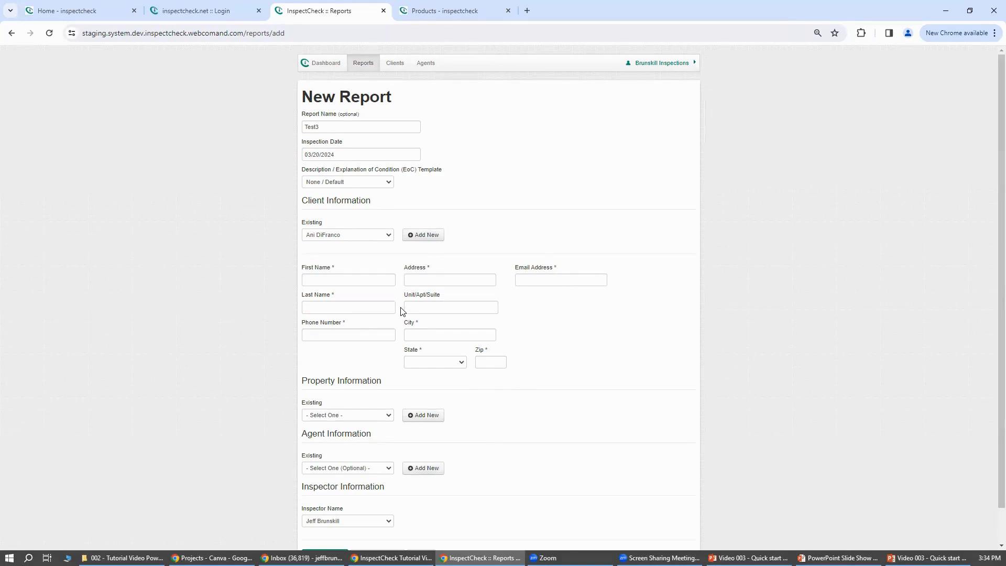
Assign the client's existing property and the existing agent to the report.
scroll(401, 311, "down", 1)
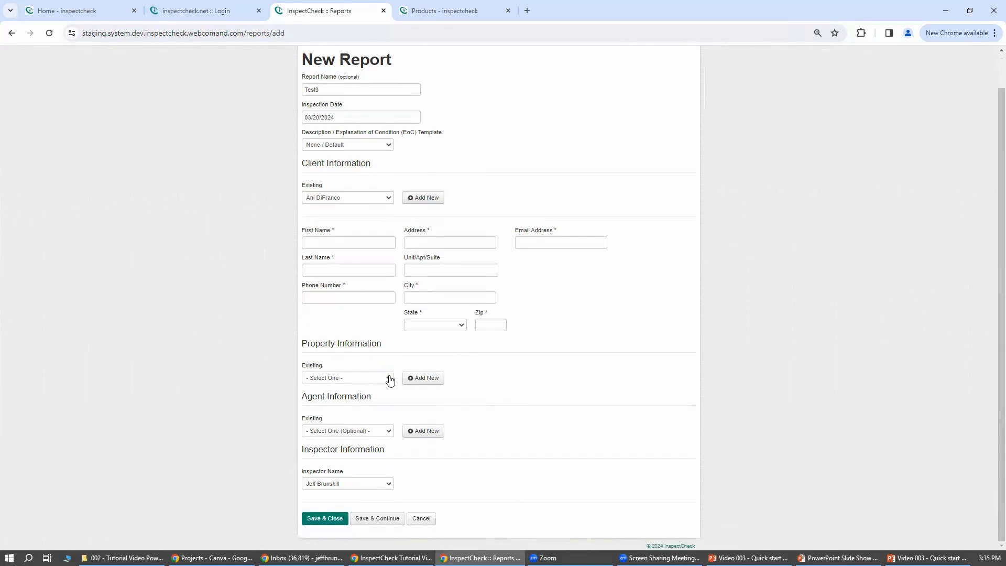
left_click(389, 379)
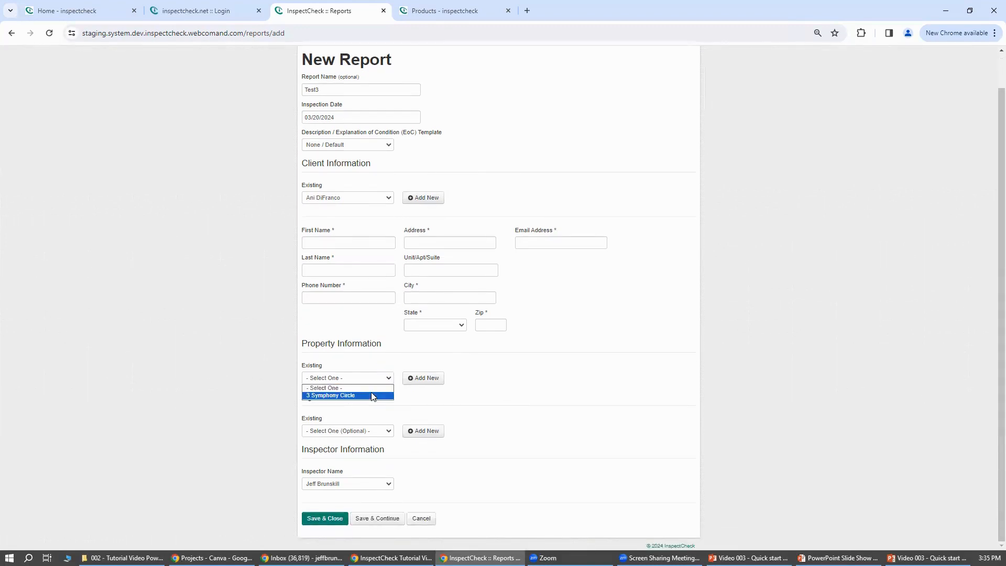
left_click(372, 395)
left_click(373, 396)
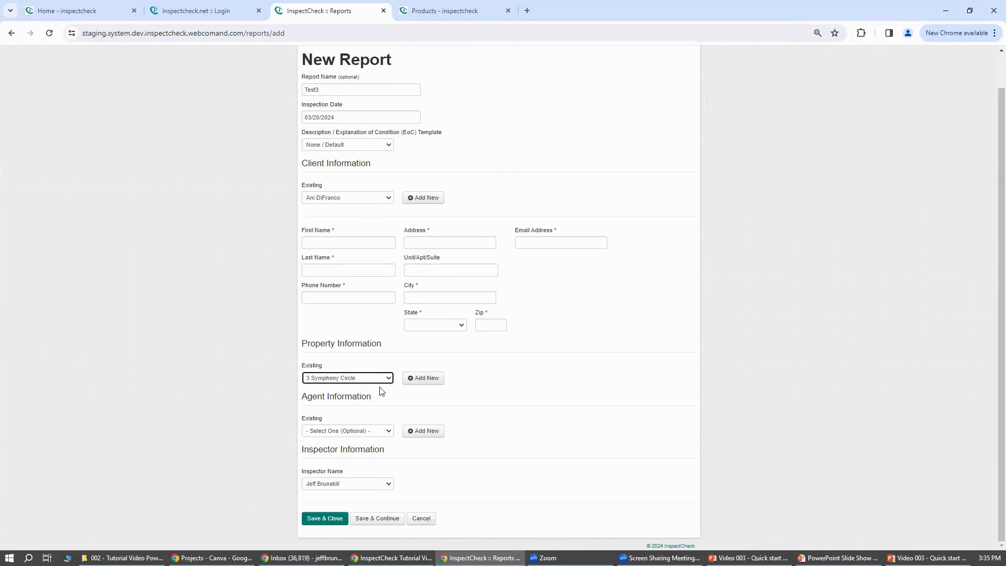
left_click(387, 435)
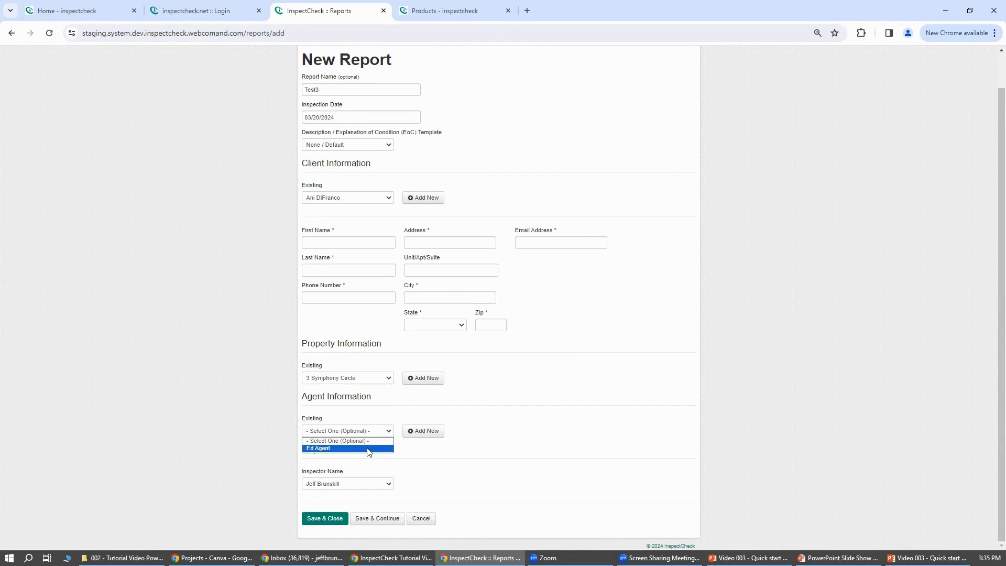
left_click(370, 449)
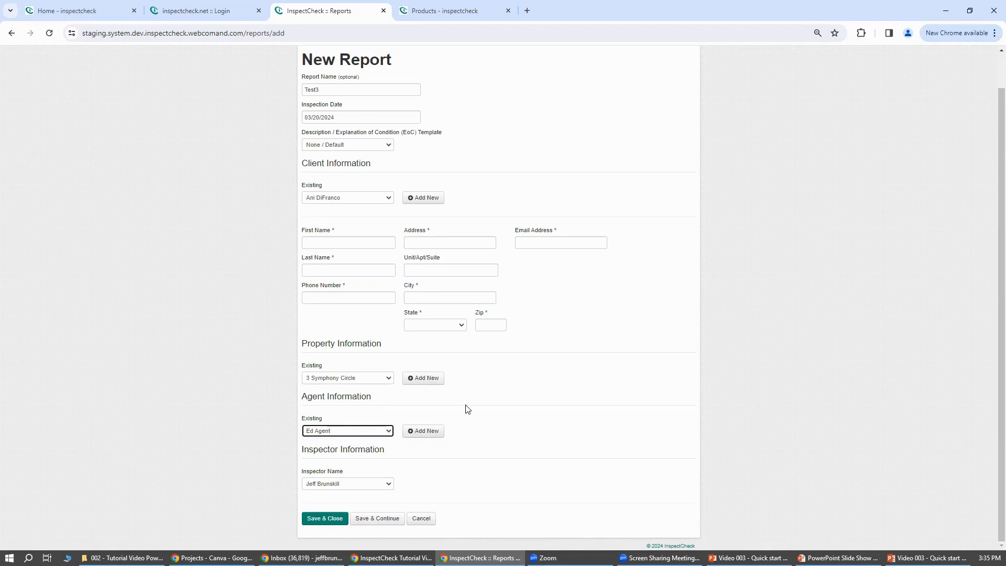
Check the inspector choices, keep the preselected inspector, and save the new report to continue editing it.
left_click(388, 486)
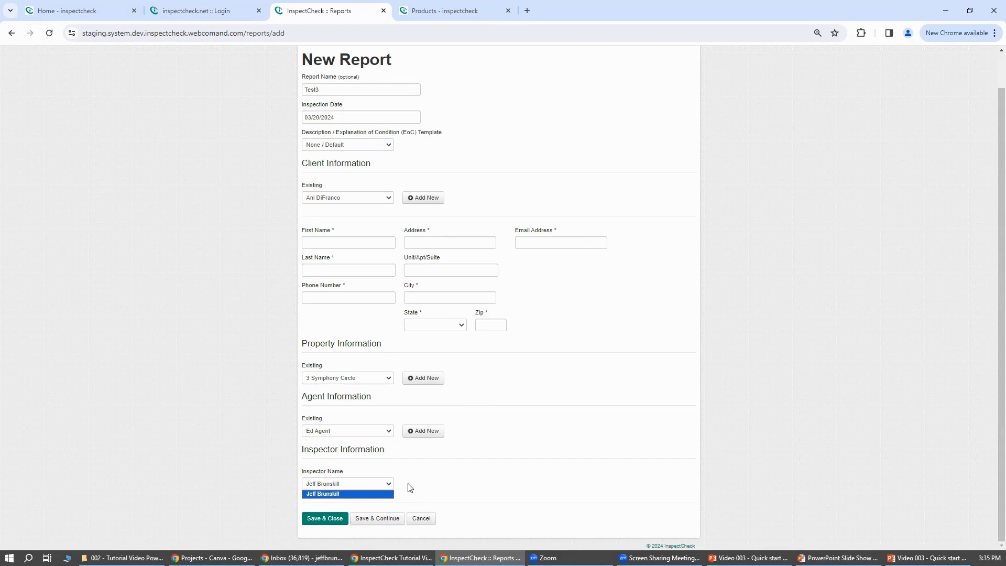
left_click(409, 487)
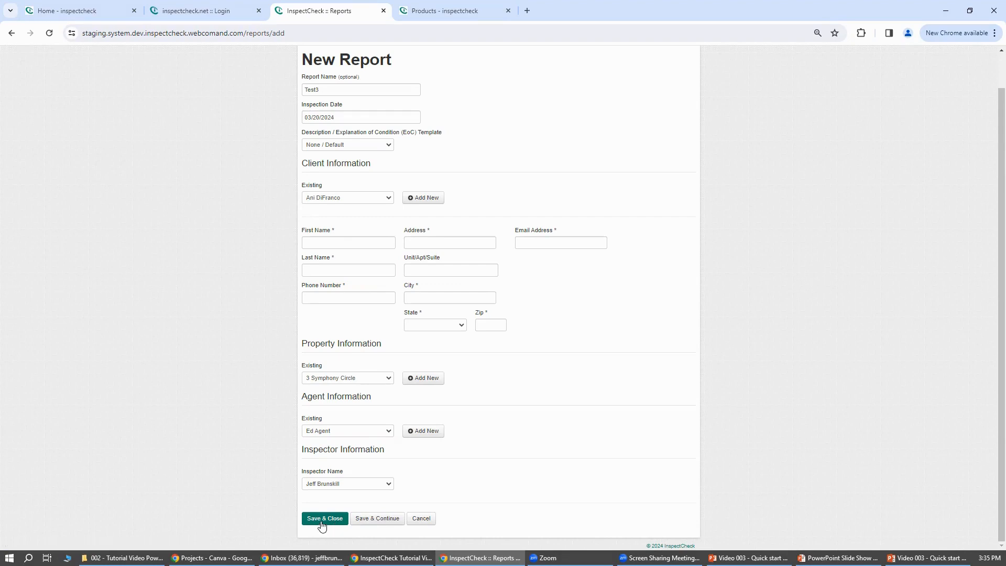
left_click(377, 518)
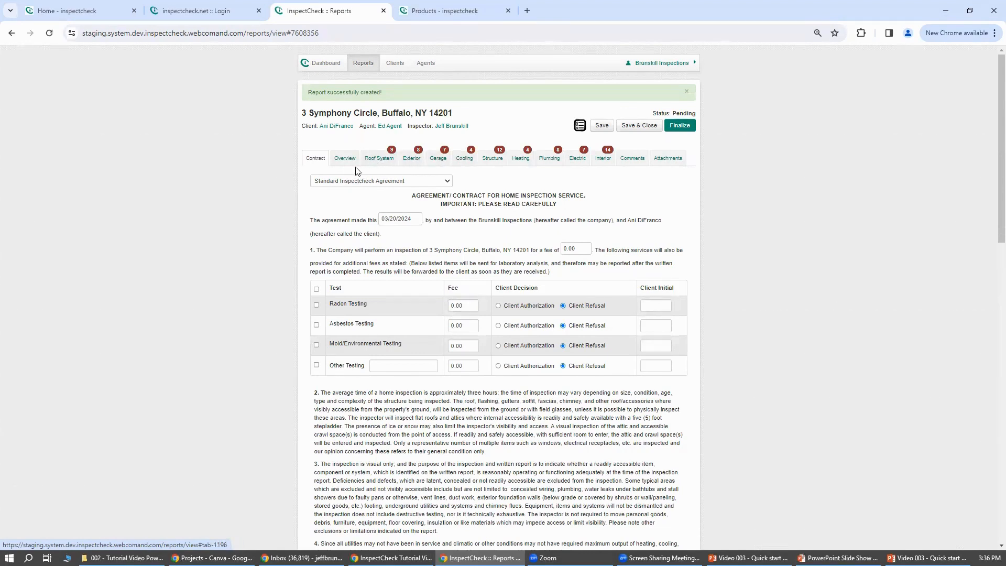
Review the available agreement types and read the Standard Inspectcheck Agreement through to its signing, upload and e-mail options.
left_click(446, 183)
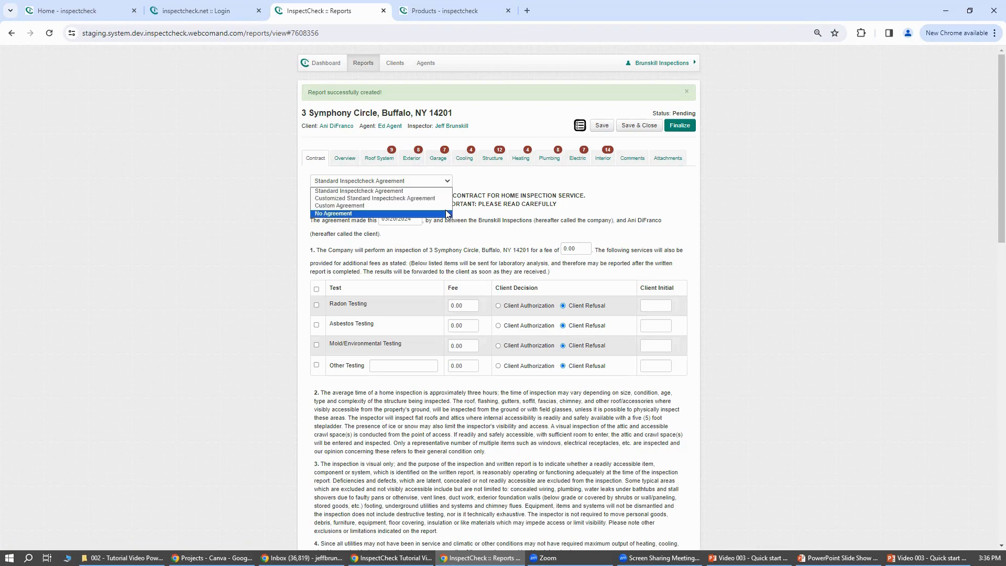
left_click(729, 222)
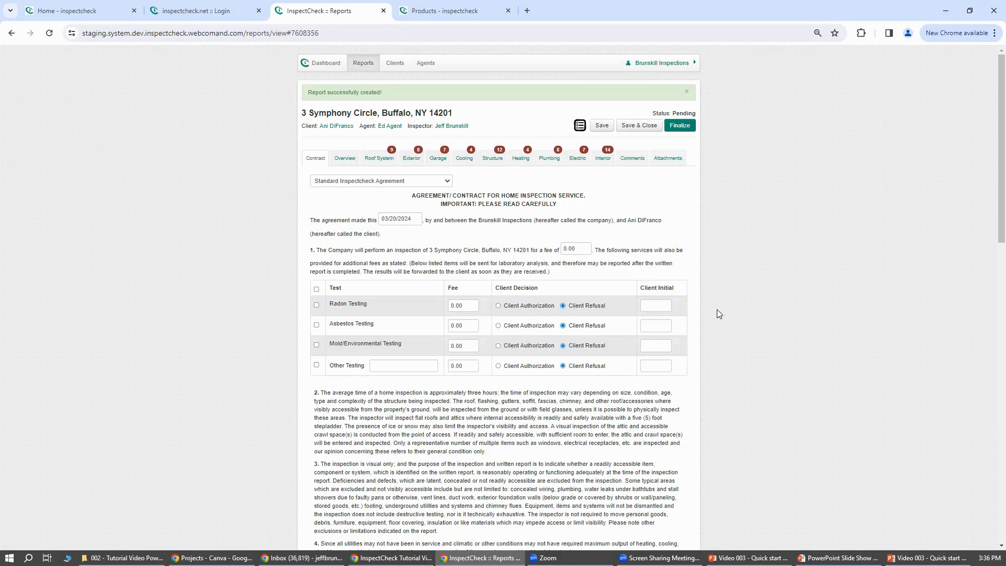
scroll(718, 314, "down", 2)
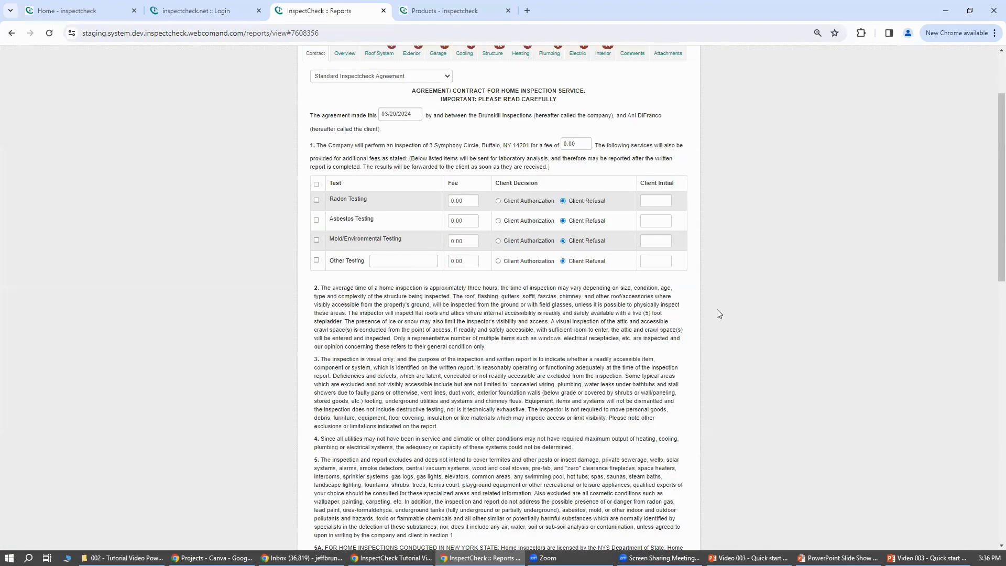
scroll(718, 313, "down", 2)
scroll(719, 314, "down", 1)
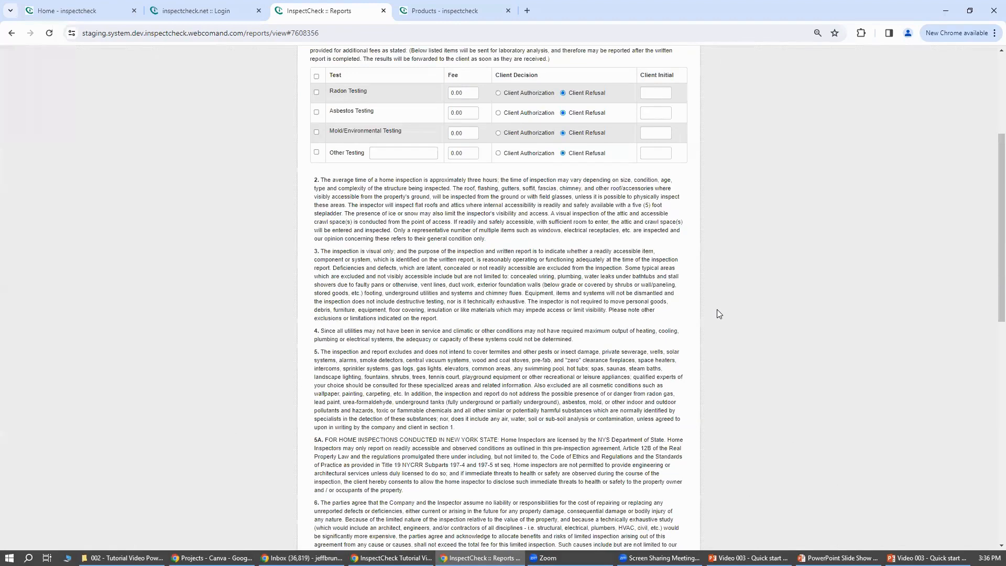
scroll(719, 314, "down", 10)
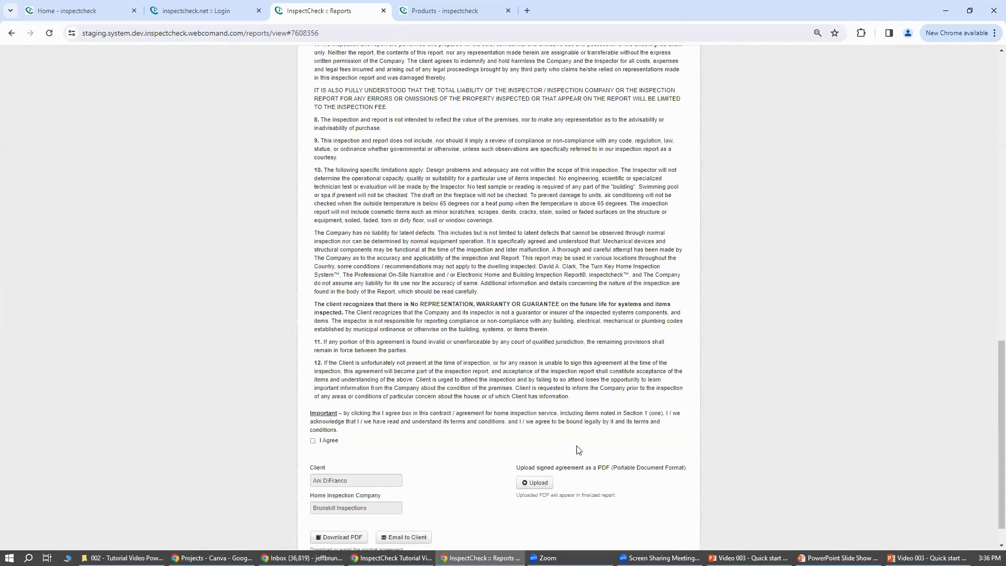
scroll(546, 487, "down", 1)
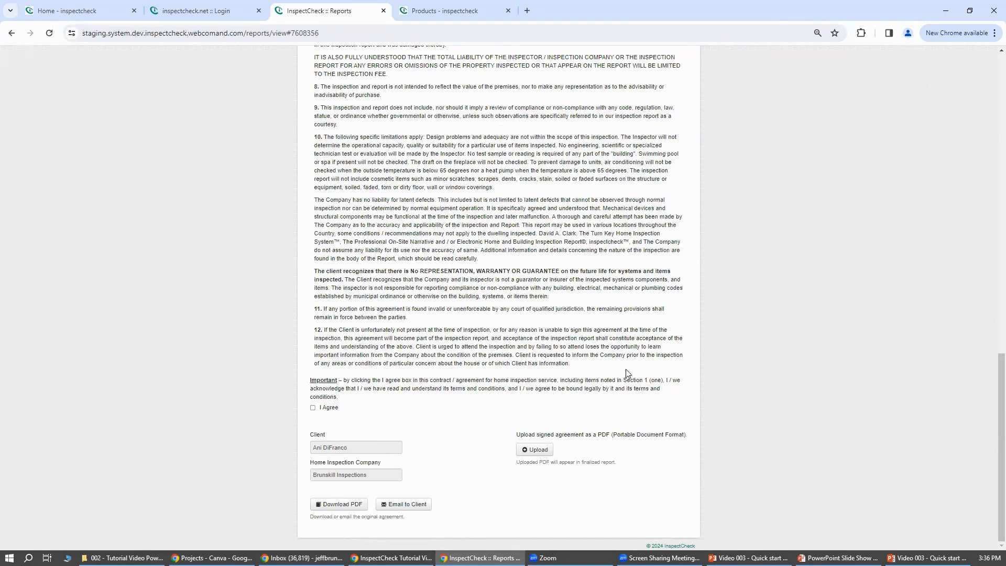
Leave the contract and look through the report's Overview and Roof System sections, including Roof Structure, ending on the Roof Covering item.
scroll(637, 368, "up", 4)
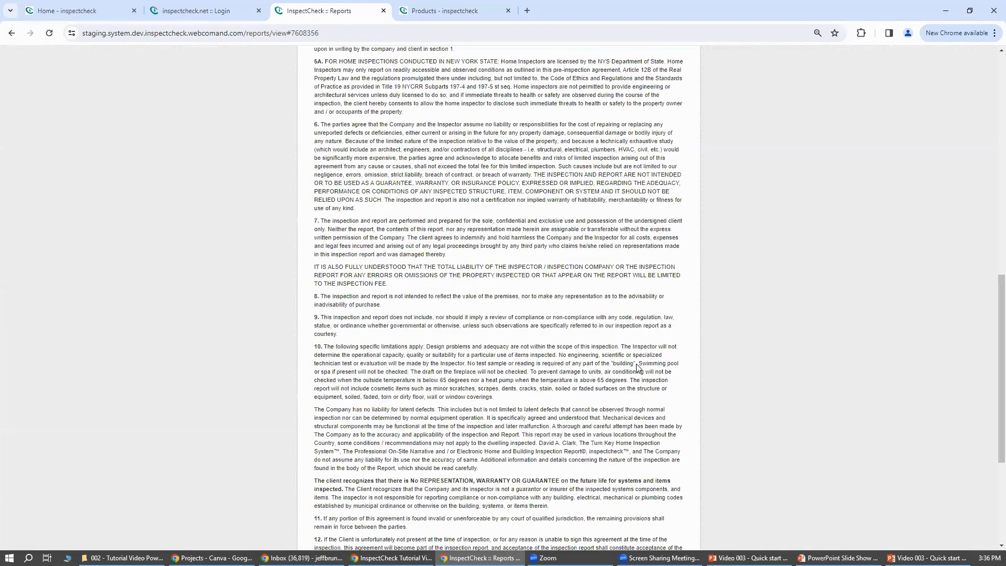
scroll(637, 368, "up", 15)
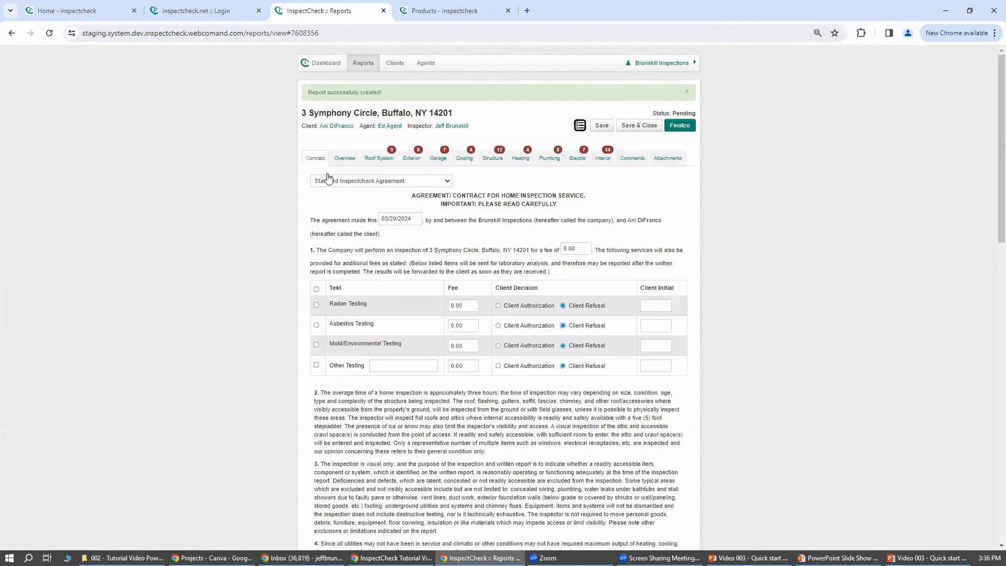
left_click(341, 162)
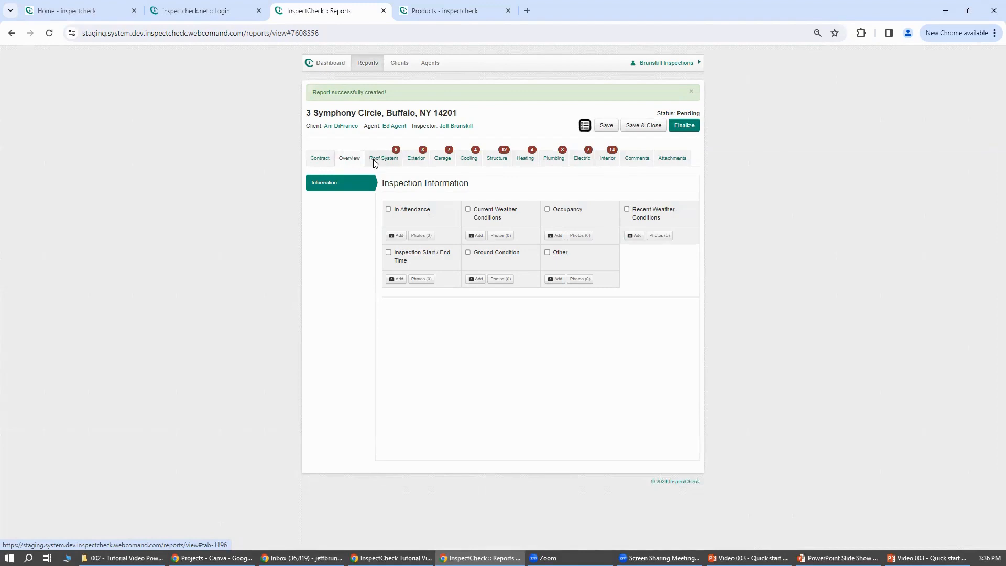
left_click(375, 162)
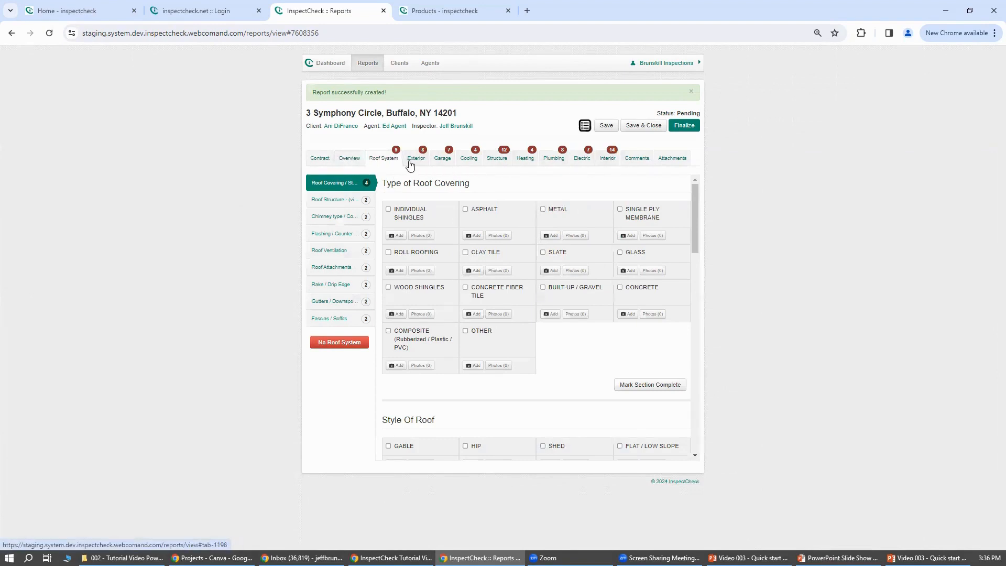
left_click(323, 200)
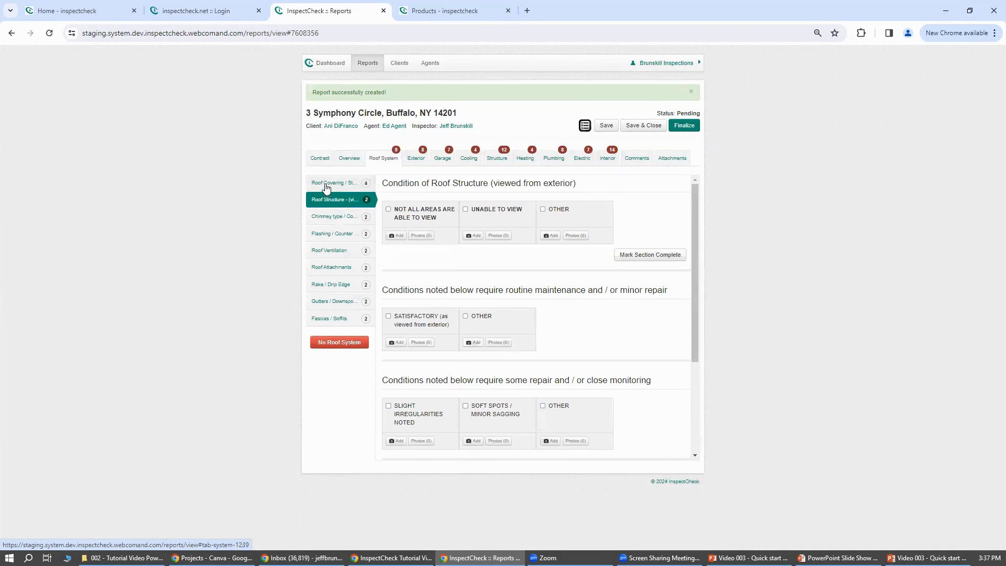
left_click(325, 184)
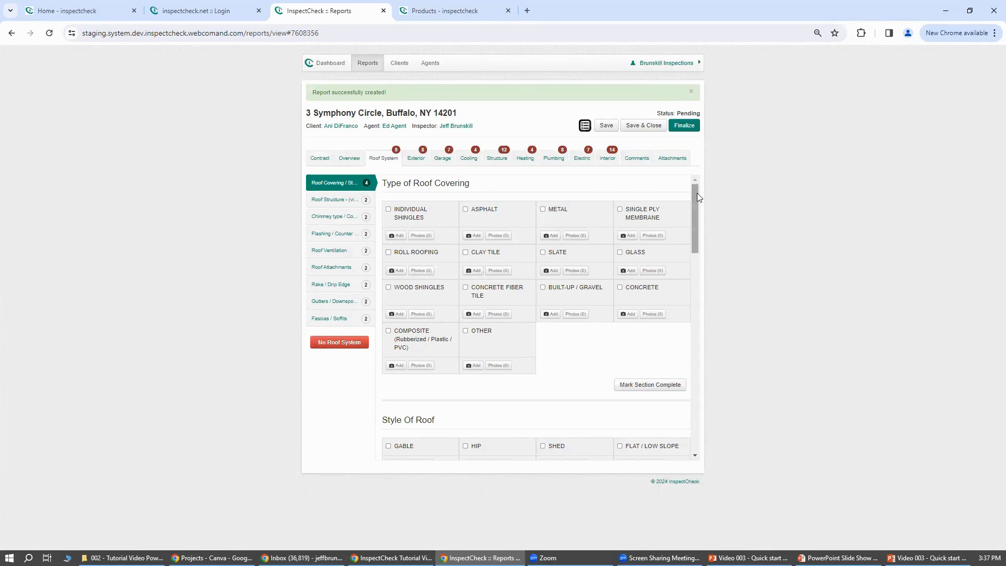
Examine the Roof Covering item's condition groups, from routine maintenance through close monitoring to necessary repair, and return to its roof covering types.
left_click_drag(697, 195, 692, 323)
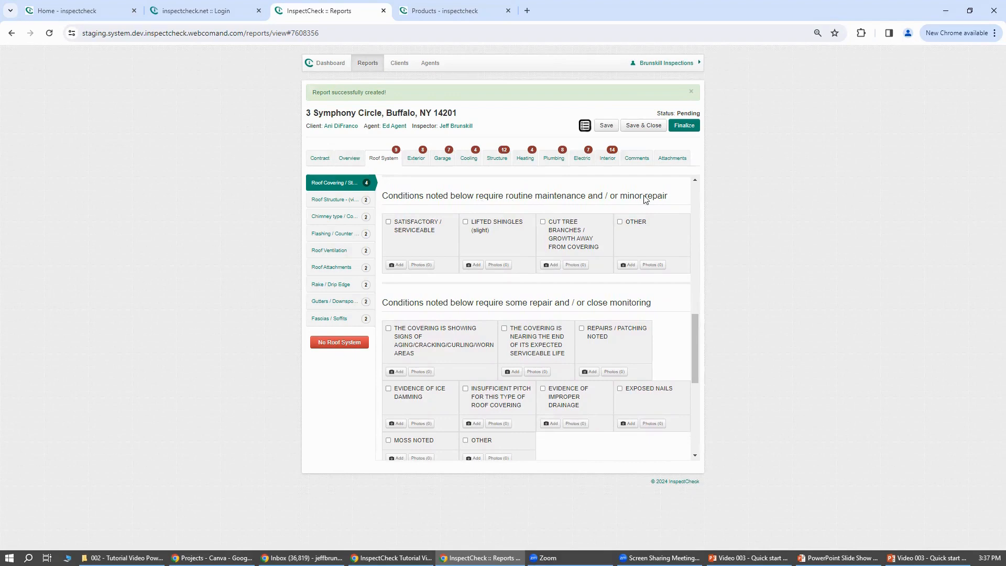
left_click_drag(692, 339, 695, 360)
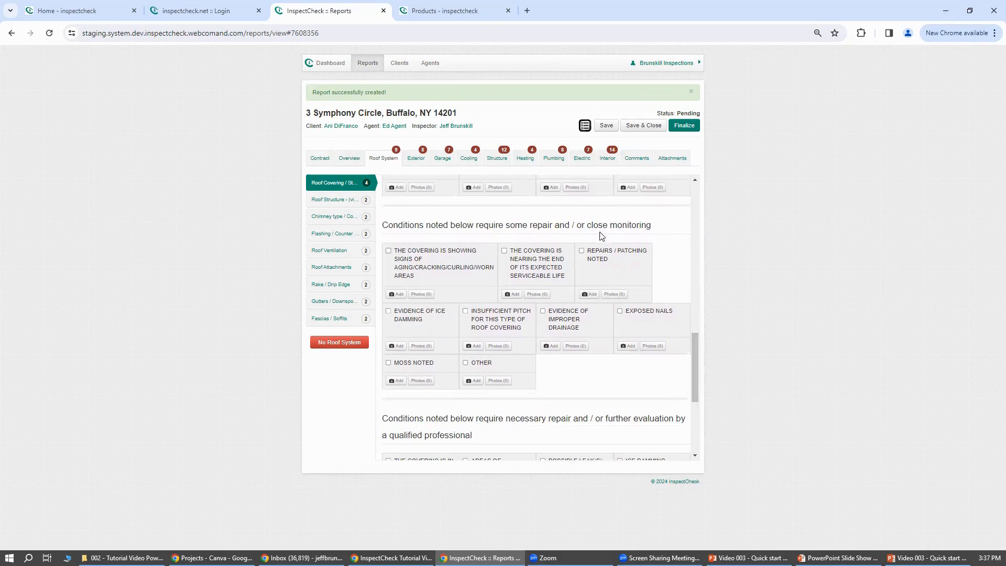
left_click_drag(696, 350, 702, 402)
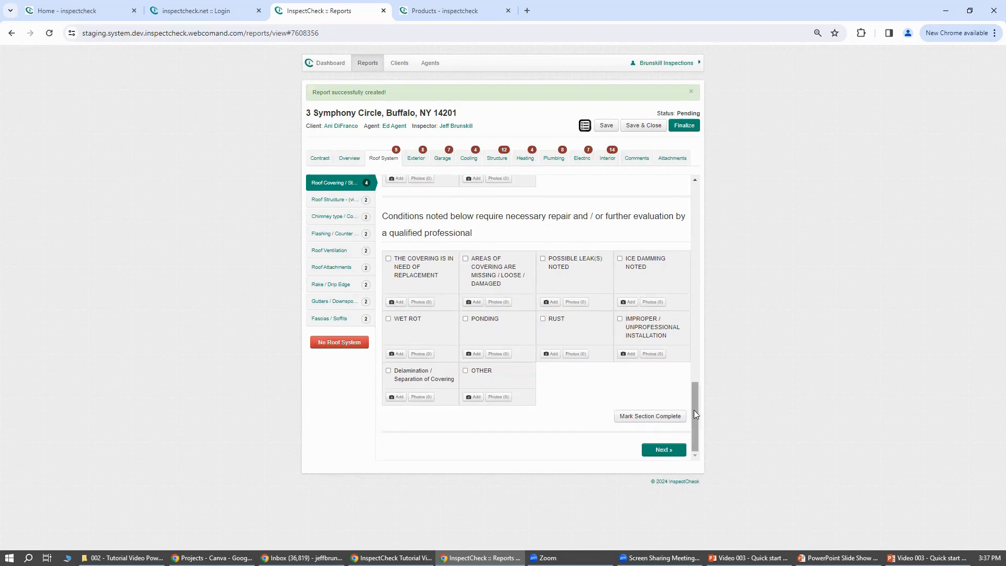
left_click_drag(694, 414, 688, 335)
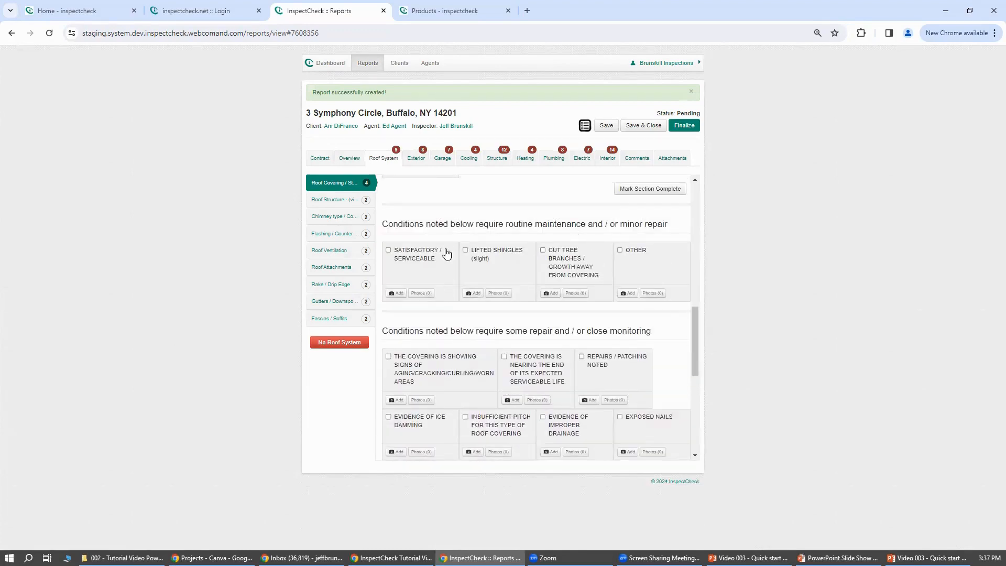
left_click_drag(693, 341, 691, 186)
scroll(692, 389, "down", 4)
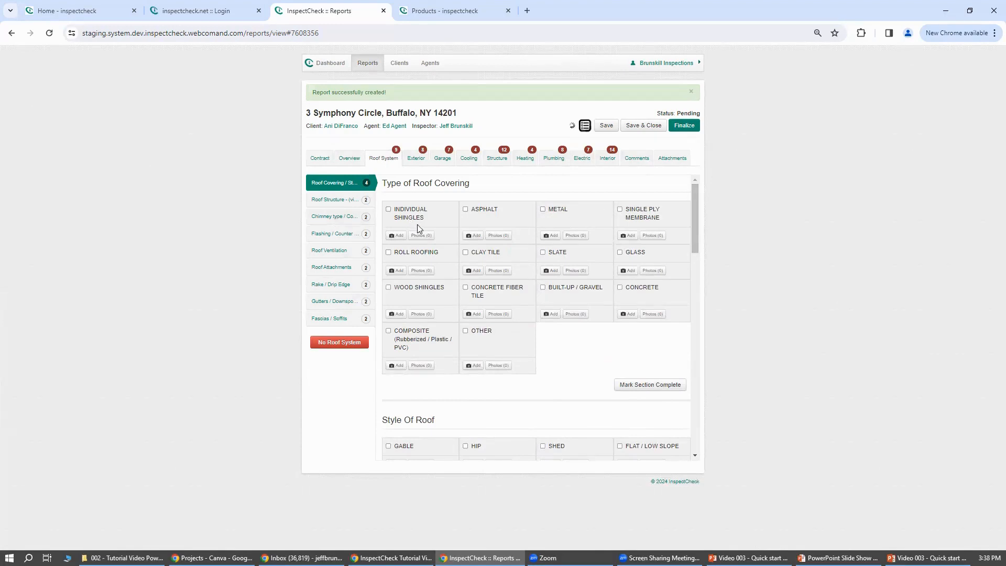
Record ASPHALT as the type of roof covering and mark that section complete.
left_click(472, 219)
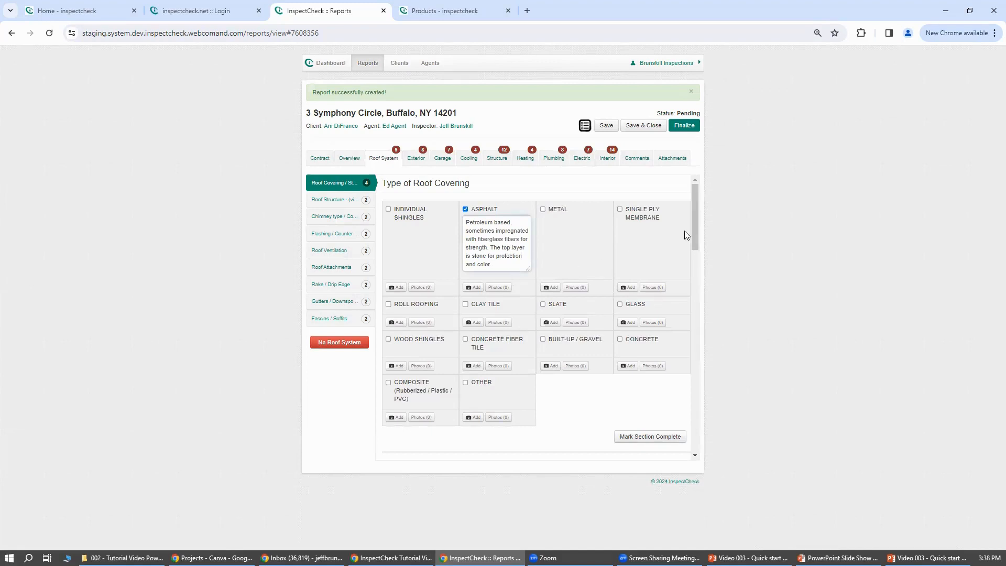
left_click_drag(694, 229, 695, 241)
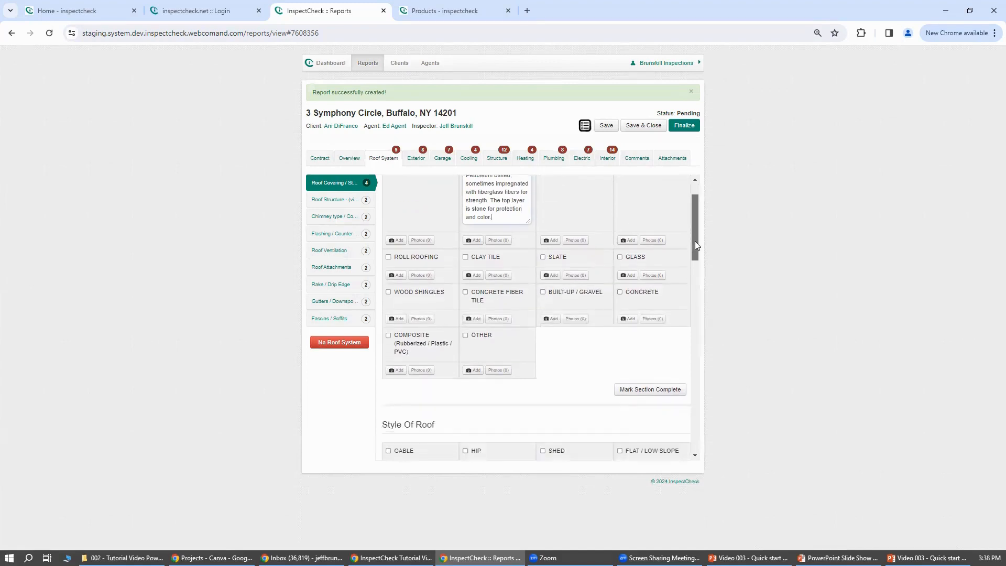
left_click(656, 389)
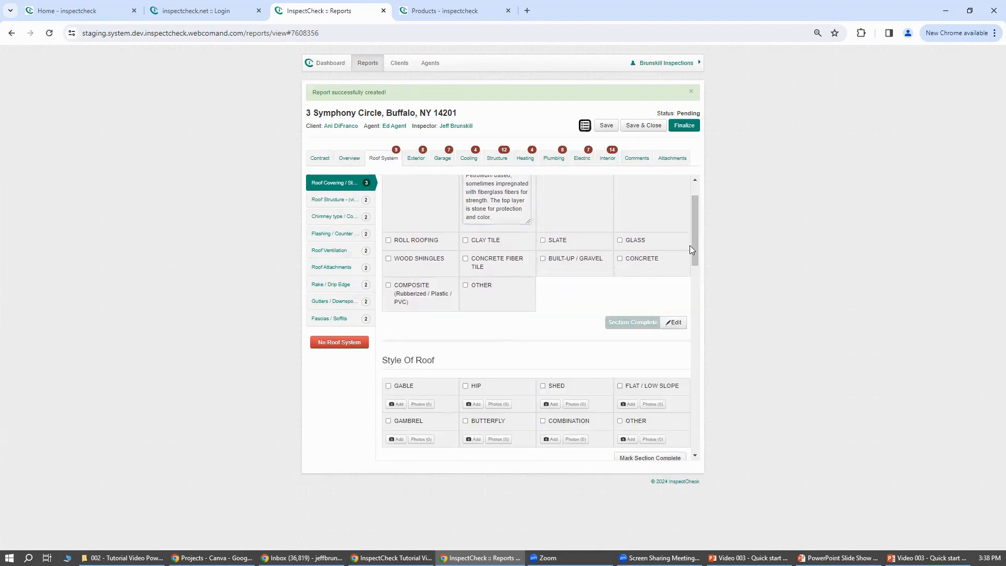
scroll(694, 237, "up", 1)
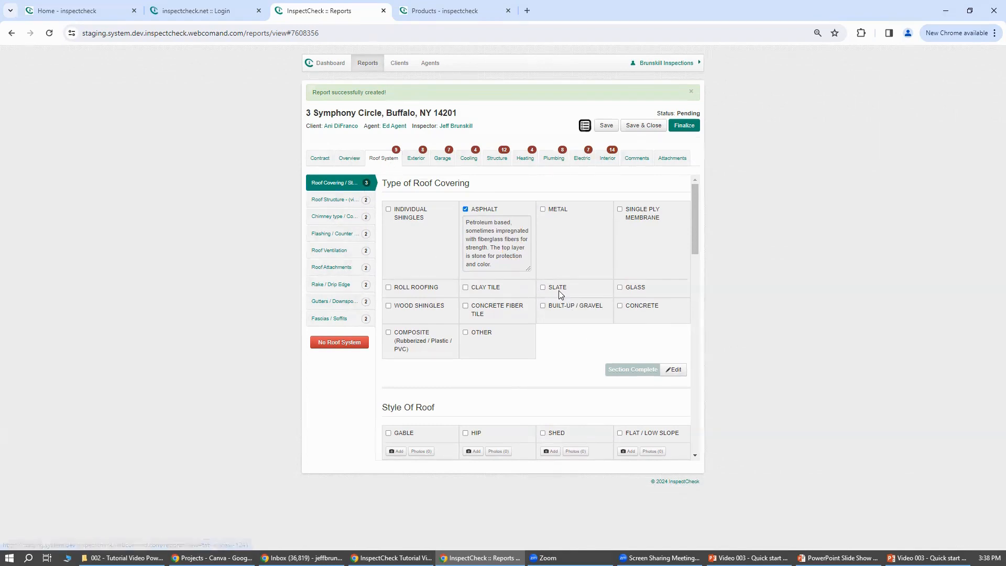
Record HIP as the style of roof and mark that section complete.
scroll(559, 292, "down", 3)
left_click(465, 276)
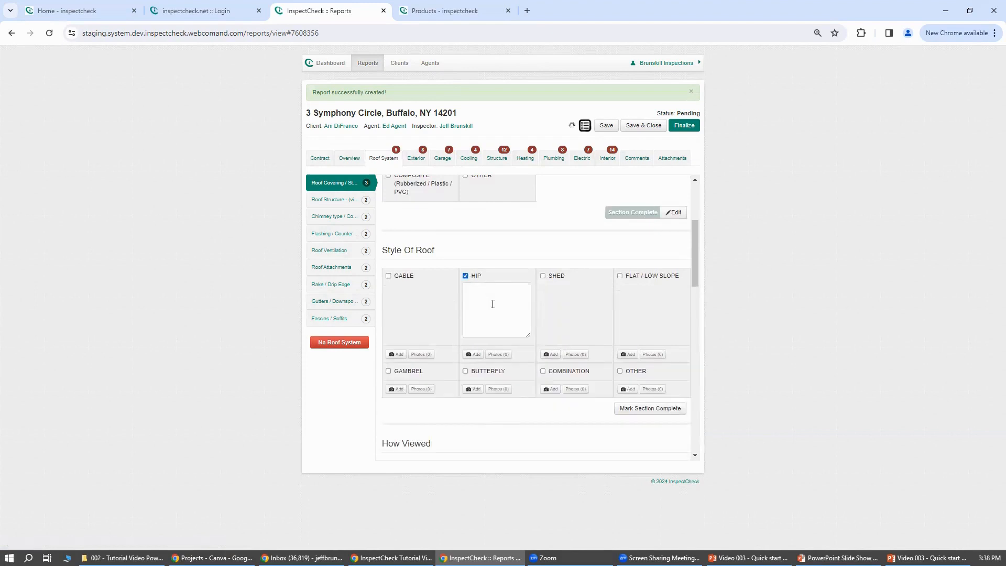
left_click(647, 409)
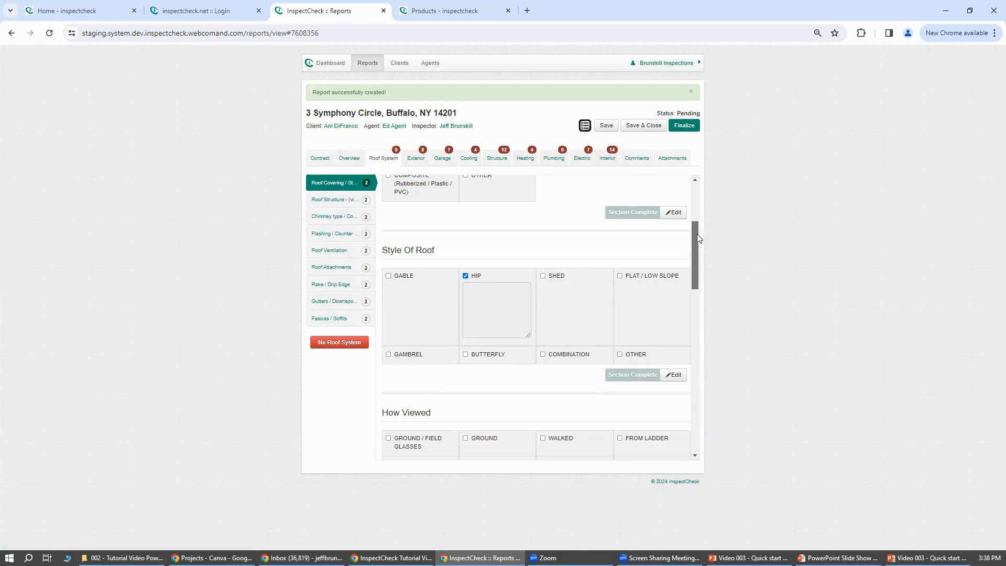
Review the completed roof sections and the How Viewed choices, and look at the report's Comments and Attachments sections.
left_click_drag(695, 234, 690, 190)
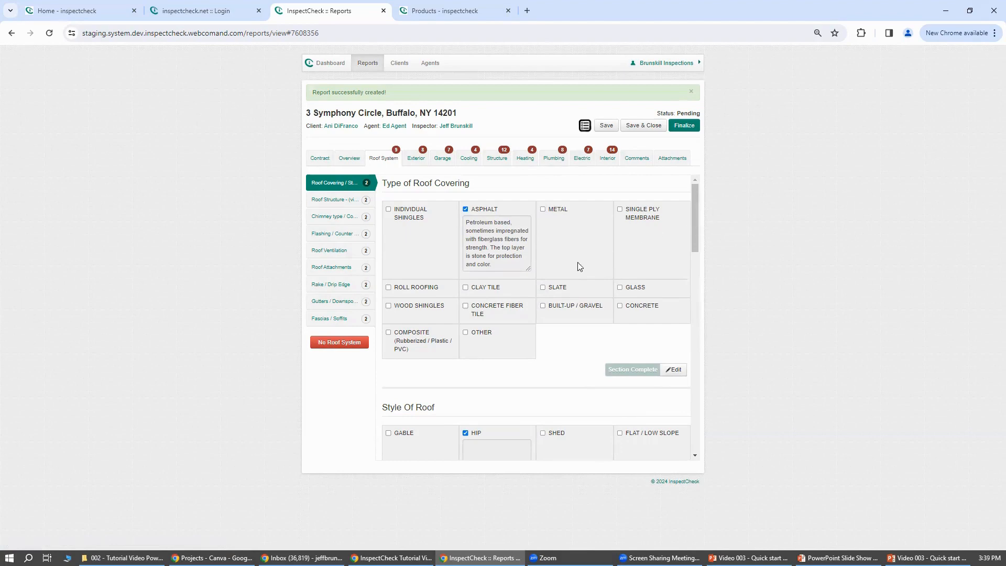
scroll(587, 390, "down", 6)
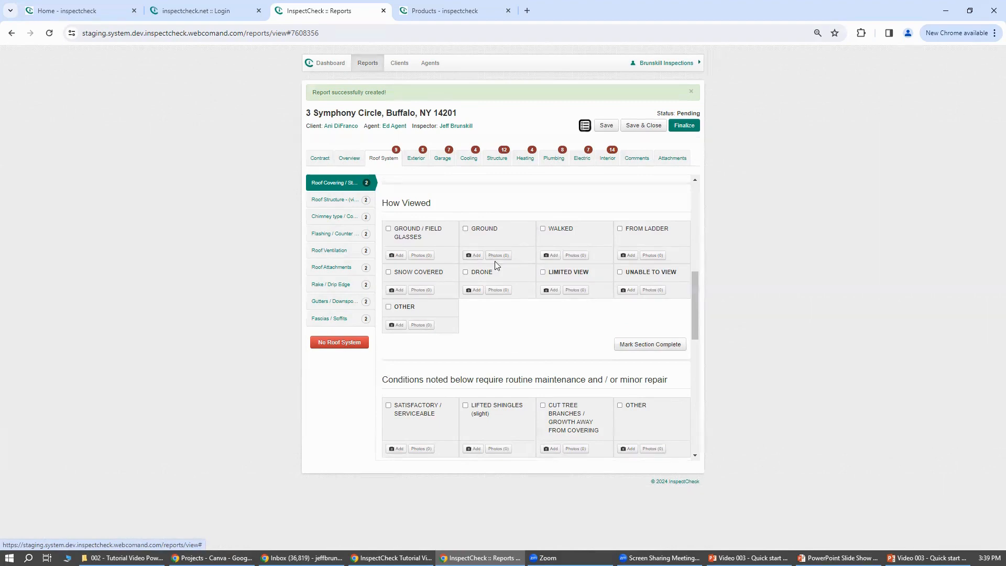
left_click_drag(692, 284, 692, 186)
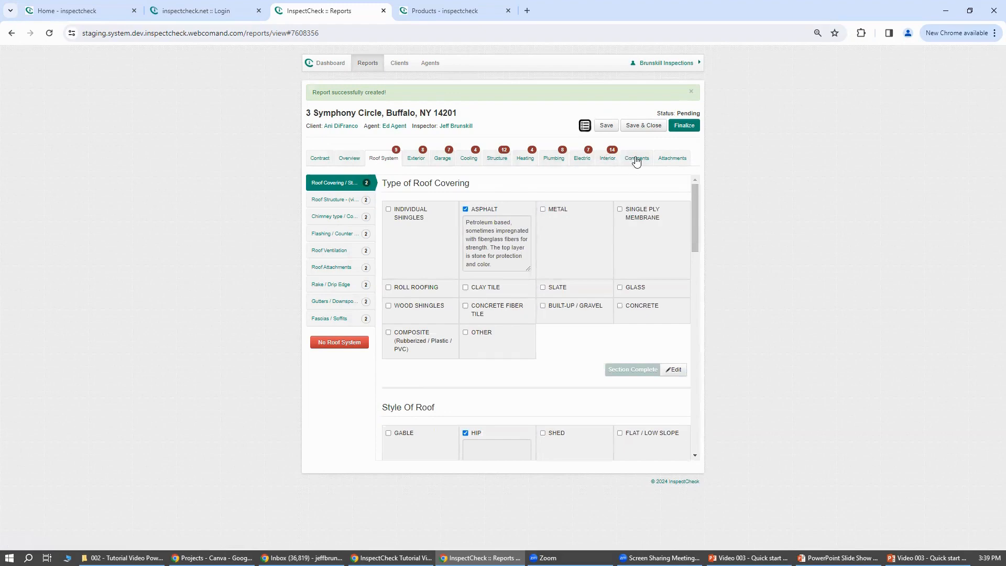
left_click(637, 159)
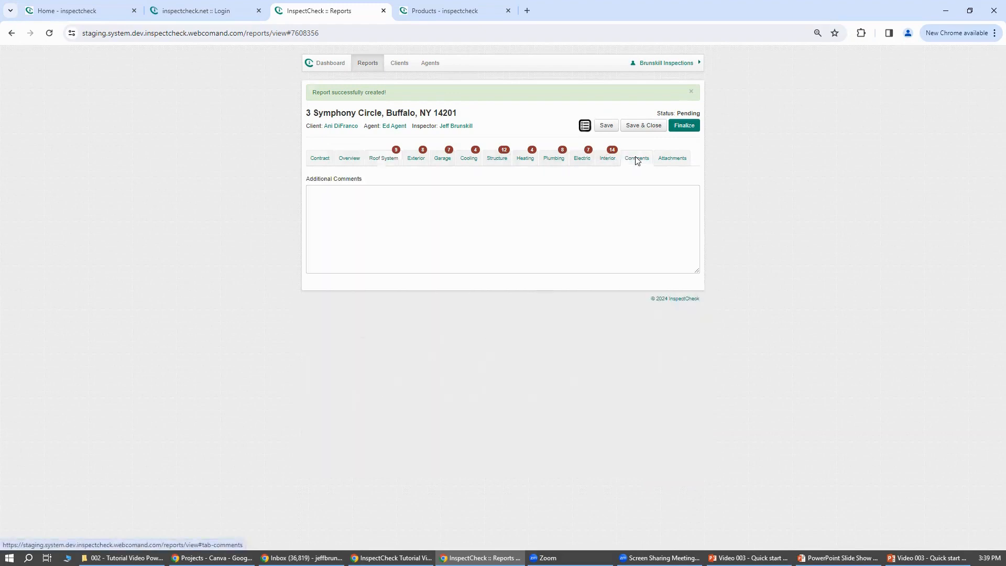
left_click(666, 159)
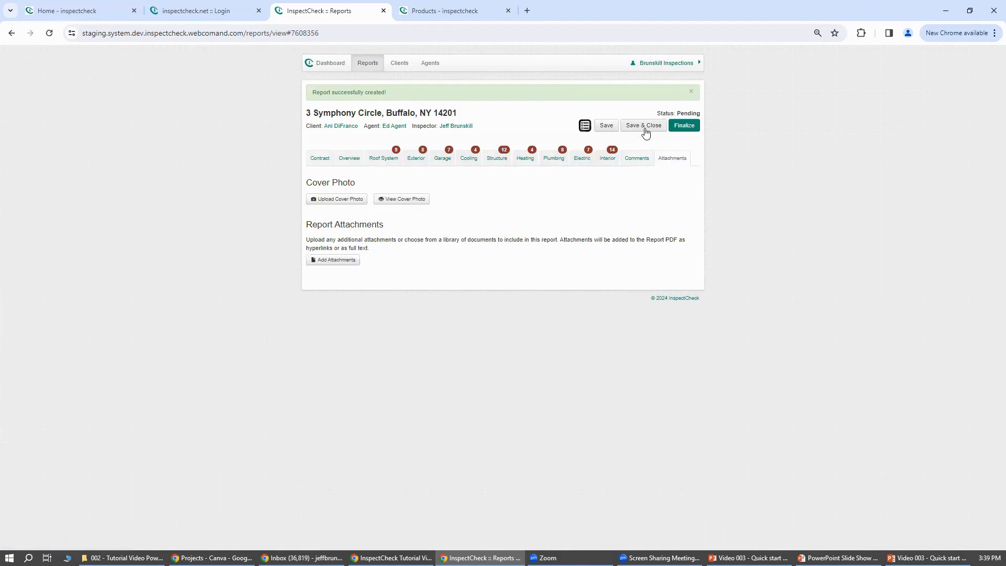
Switch to the InspectCheck website's Products page and open the Residential Sample Report from its Digital Reports section.
left_click(470, 15)
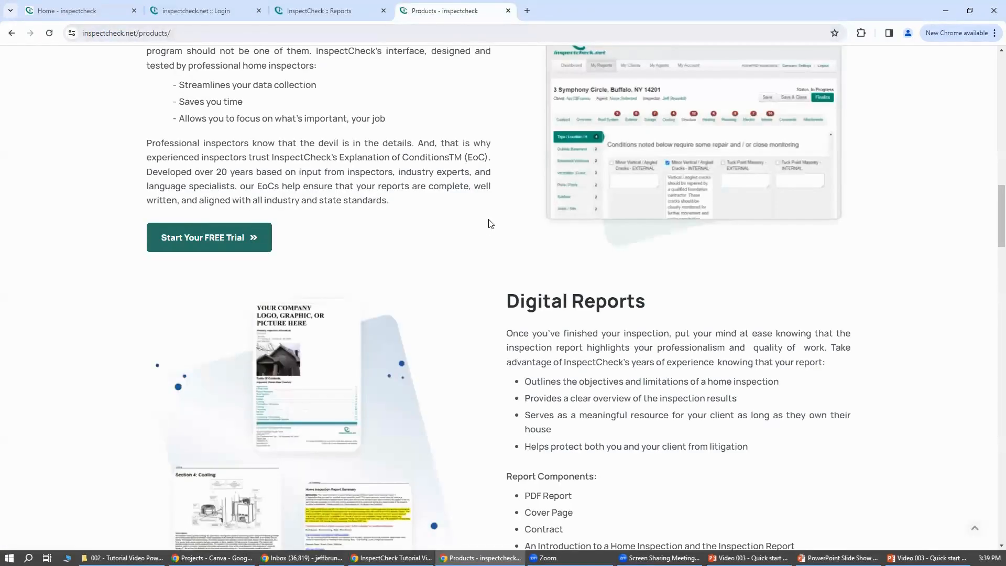
scroll(479, 214, "up", 10)
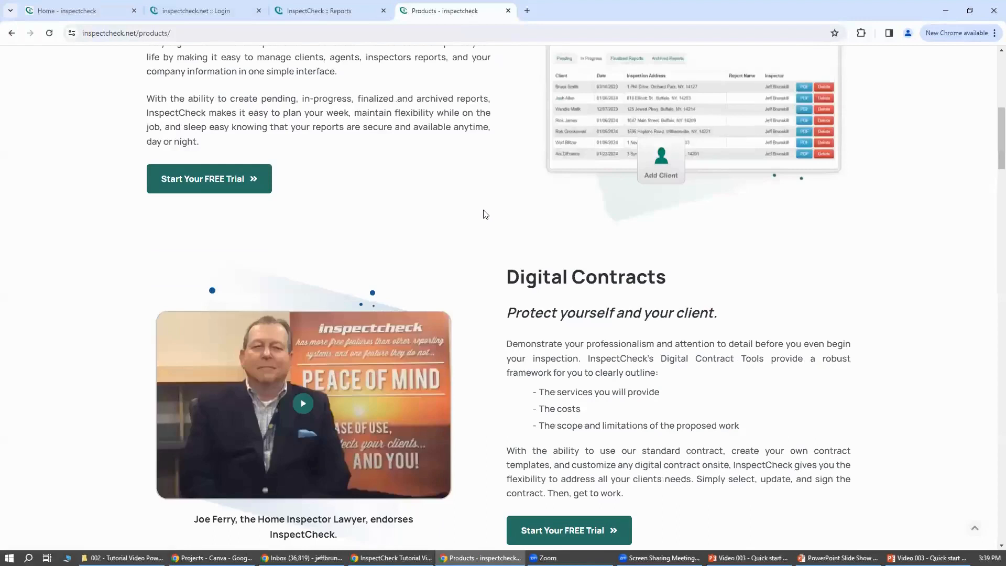
scroll(483, 212, "up", 8)
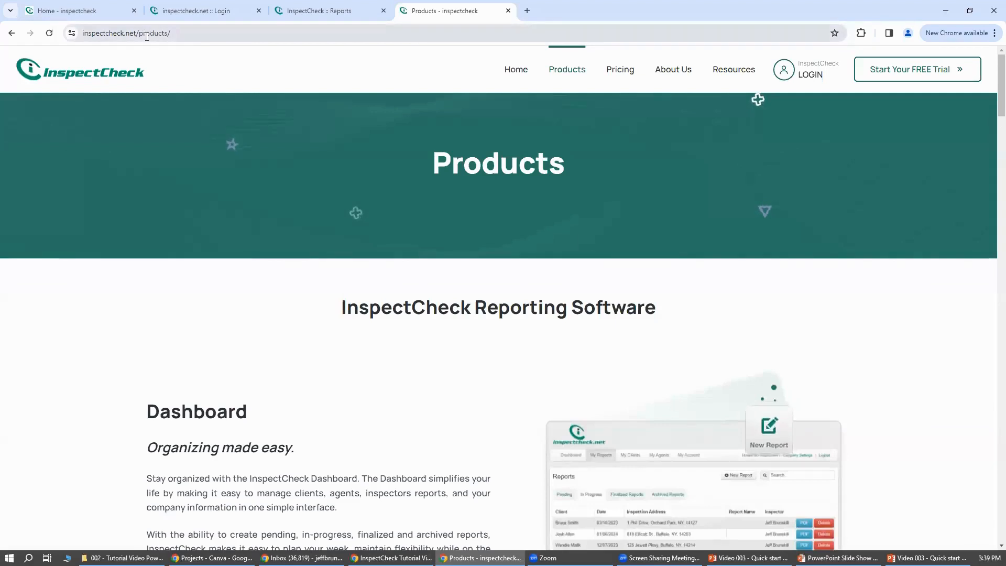
left_click(577, 70)
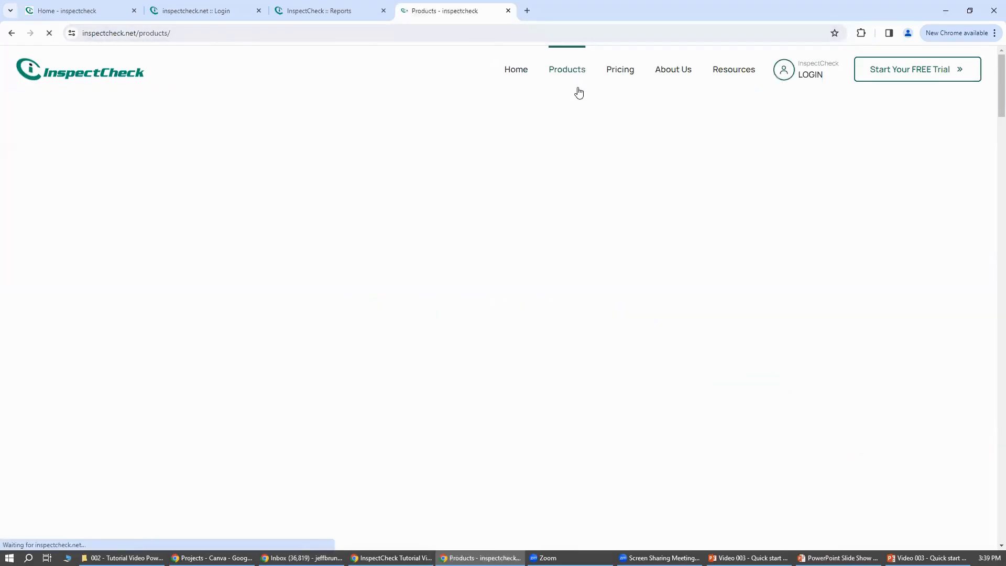
scroll(622, 155, "down", 15)
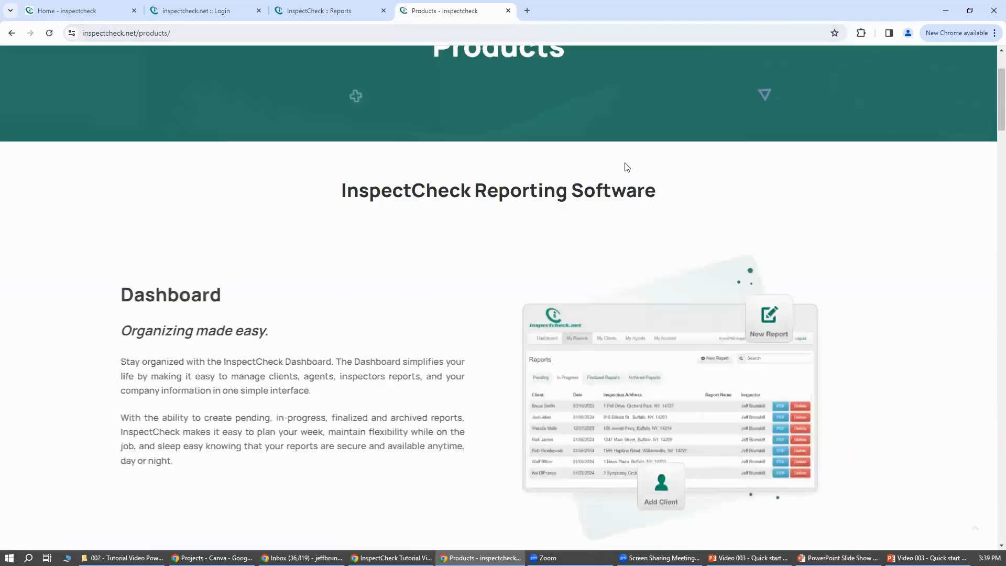
scroll(627, 167, "down", 9)
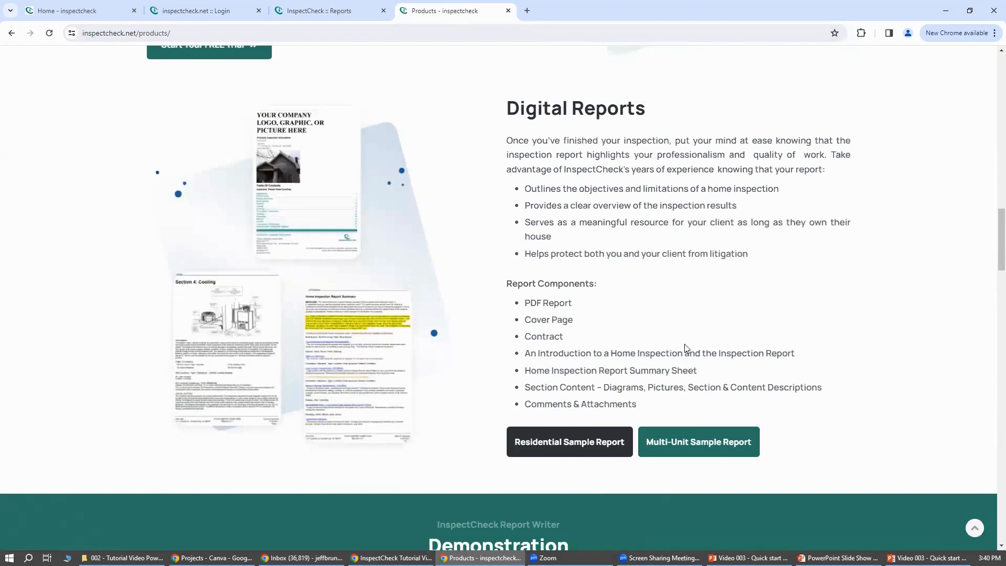
left_click(569, 448)
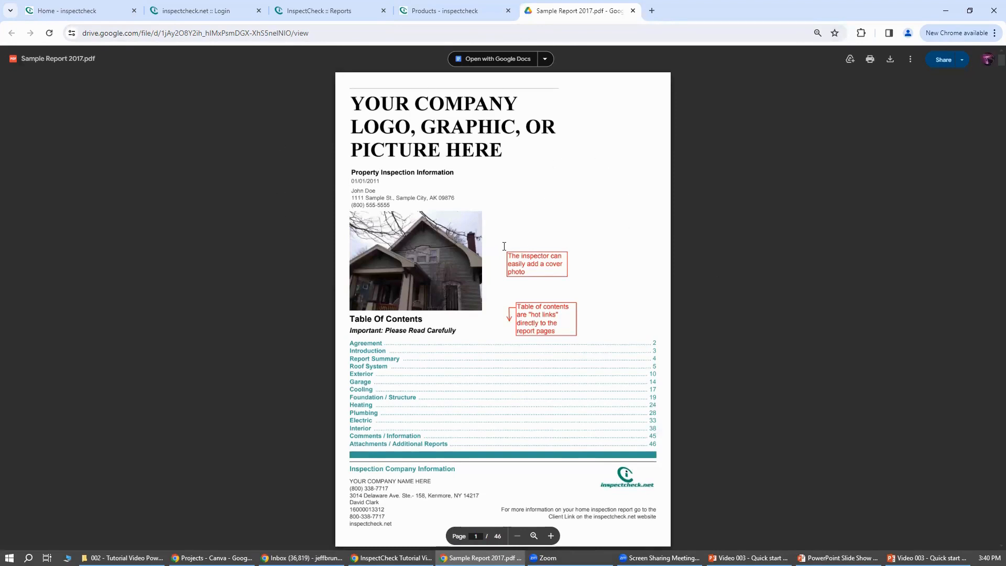
Examine the sample report's cover page, table of contents, agreement, introduction and Home Inspection Report Summary.
scroll(504, 246, "down", 2)
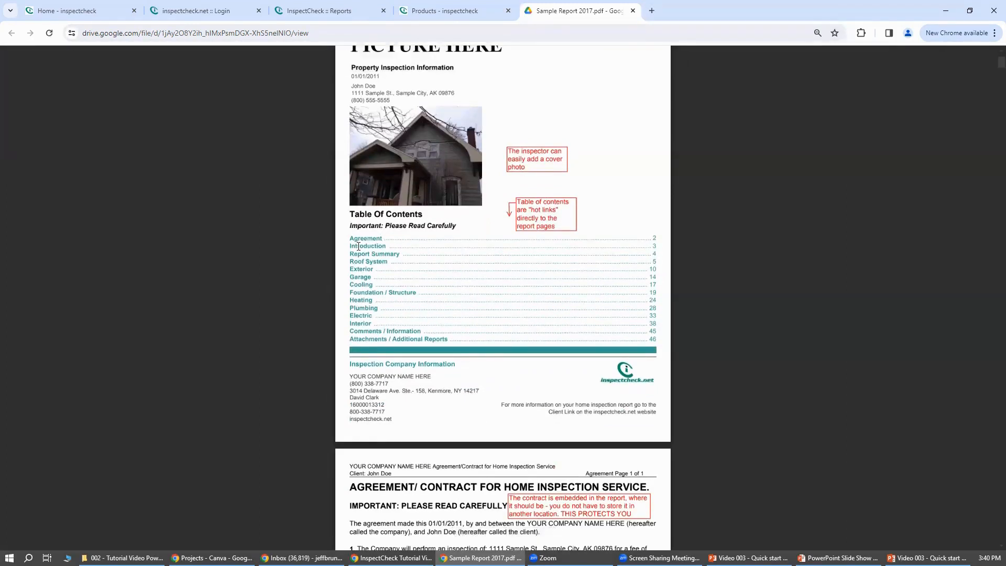
scroll(364, 282, "down", 5)
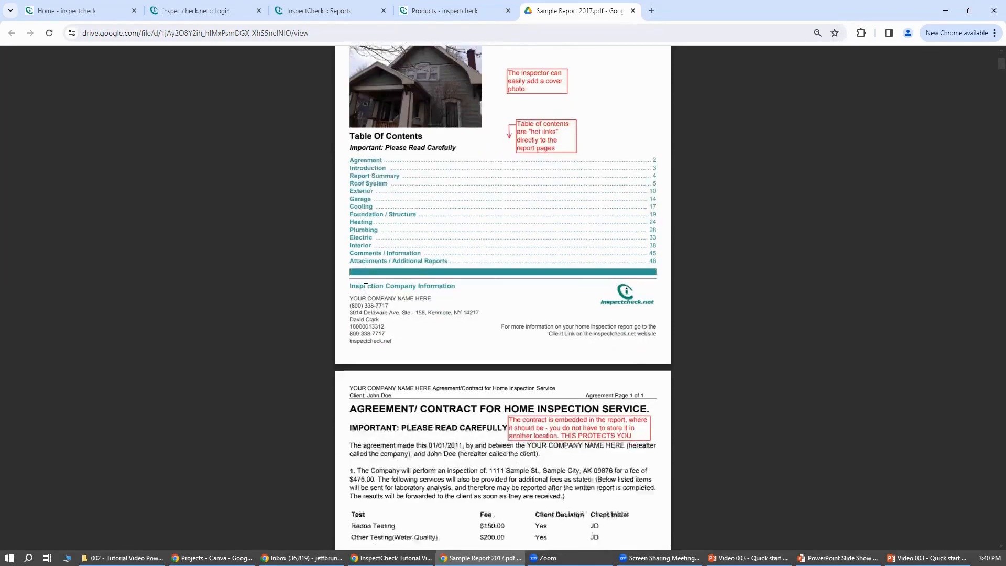
scroll(366, 287, "down", 2)
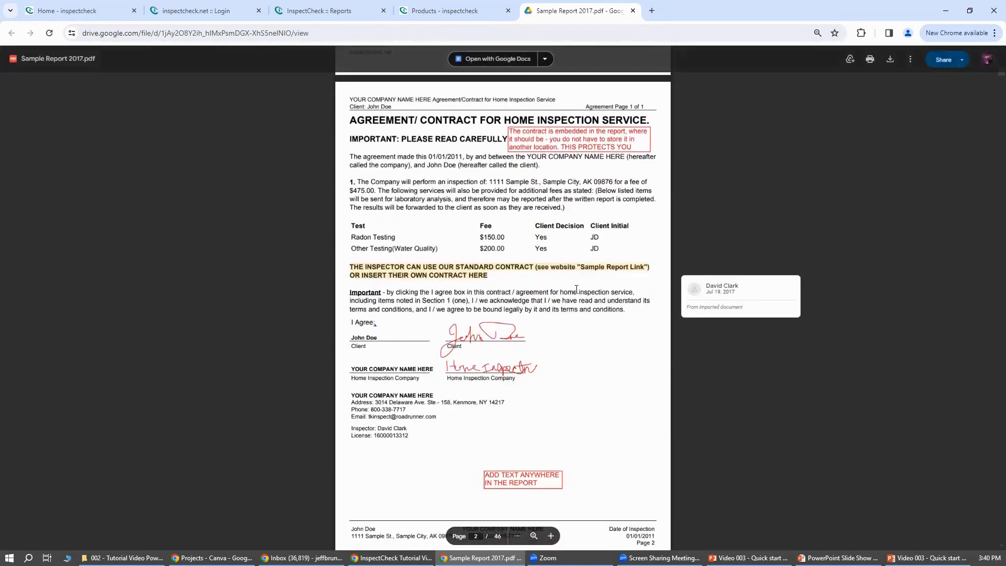
scroll(569, 314, "down", 4)
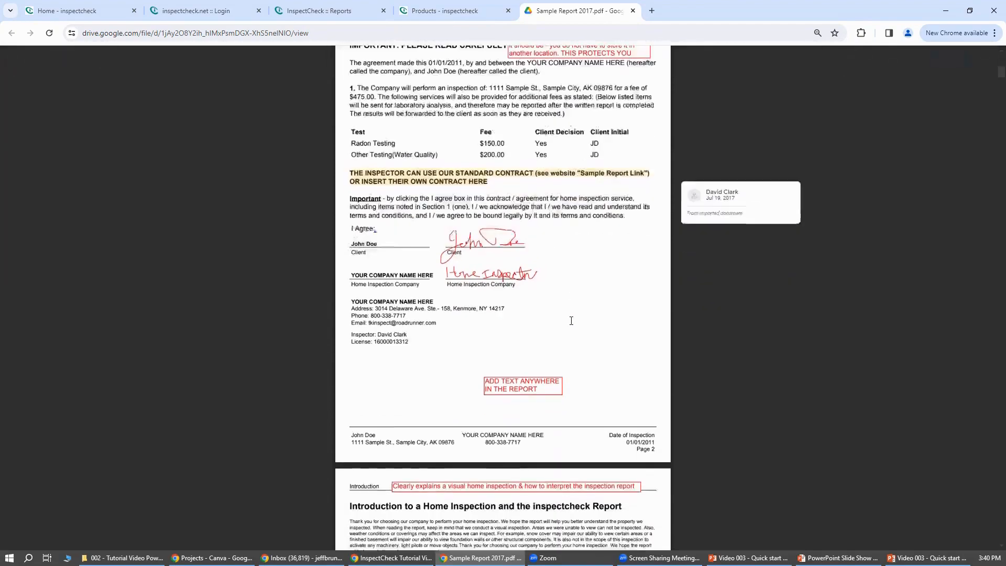
scroll(573, 322, "down", 4)
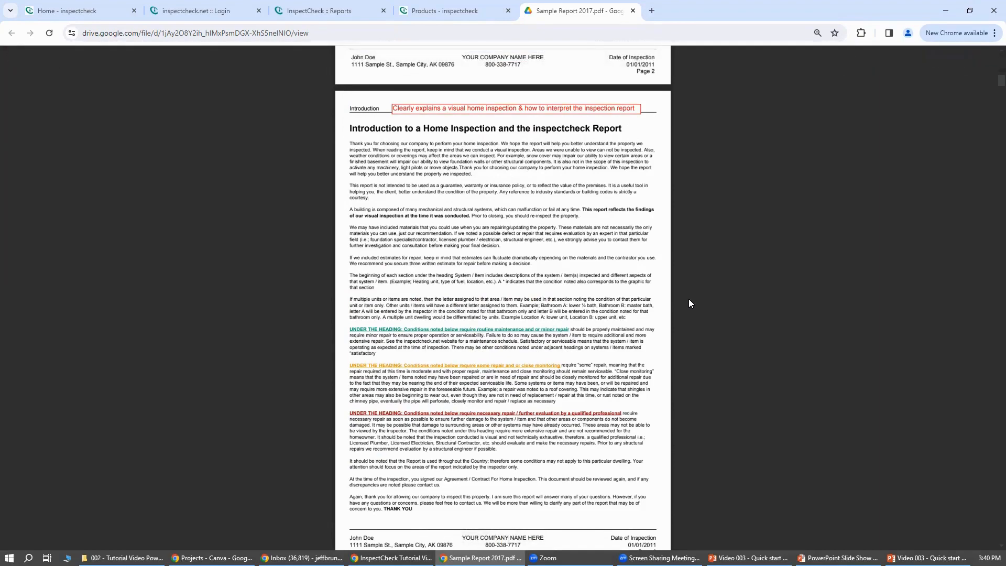
scroll(689, 303, "down", 6)
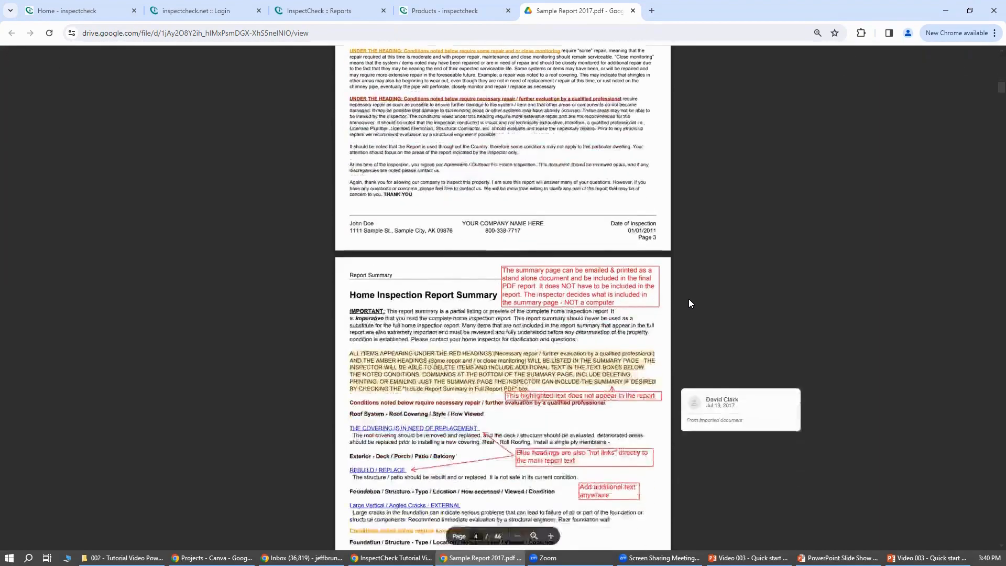
scroll(689, 301, "down", 4)
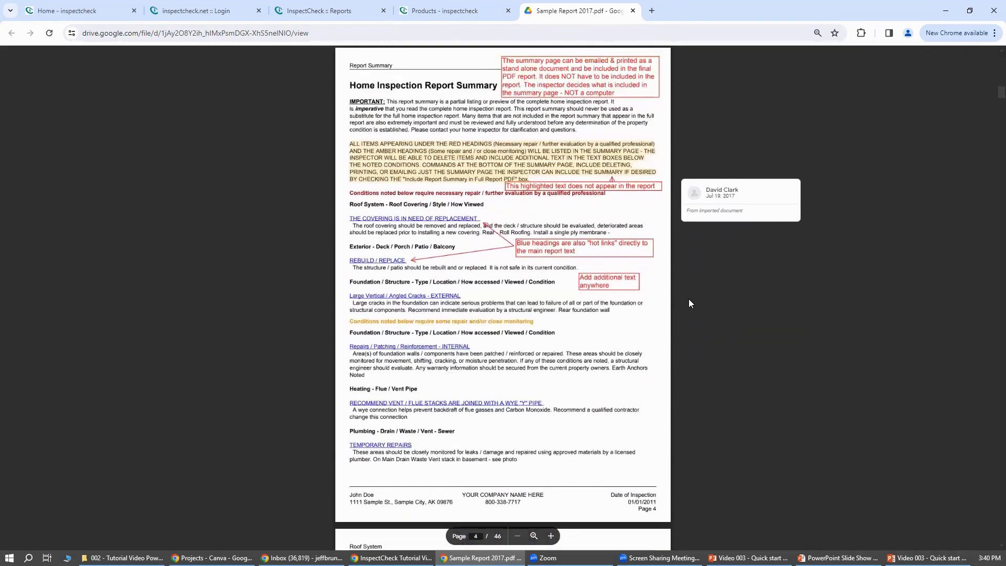
Review Section 1: Roof System with its color-coded condition headings and annotated photo, and return to the report summary page.
scroll(558, 335, "down", 6)
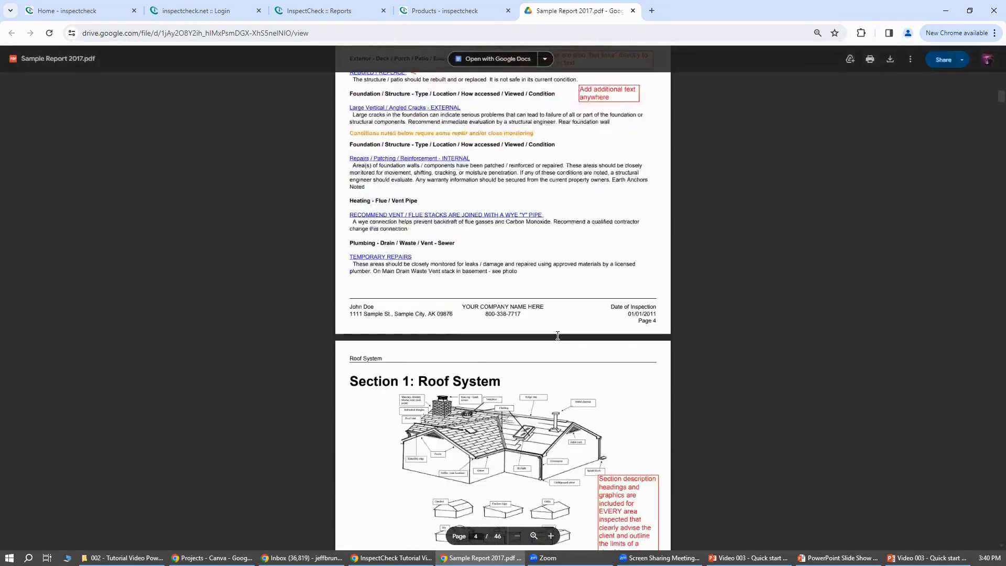
scroll(557, 335, "down", 3)
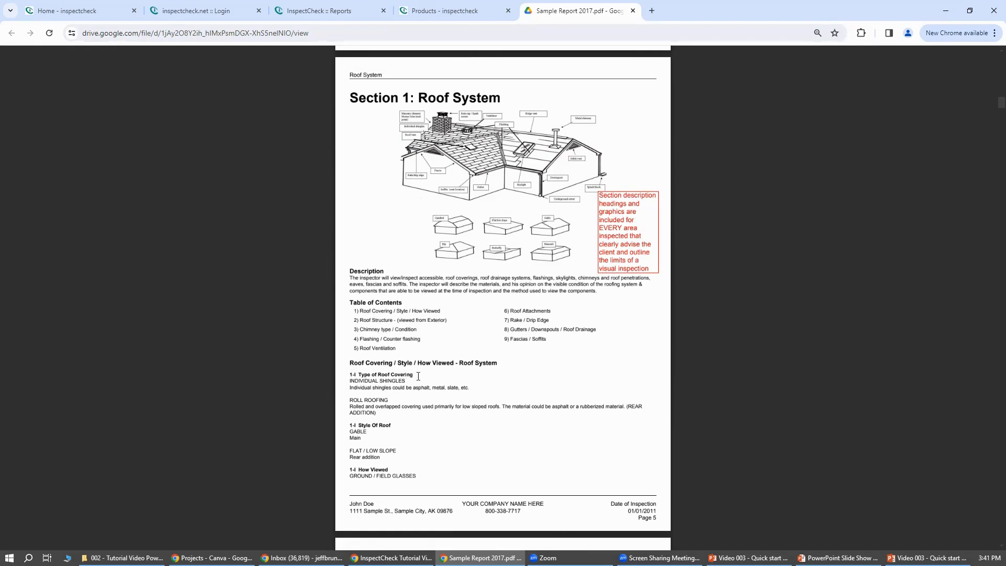
scroll(418, 375, "down", 5)
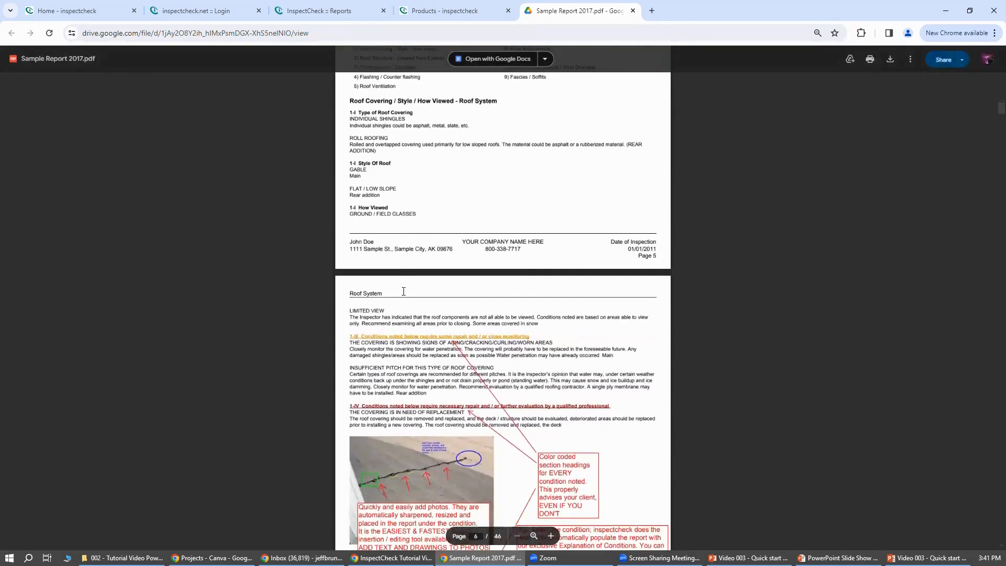
scroll(403, 291, "down", 1)
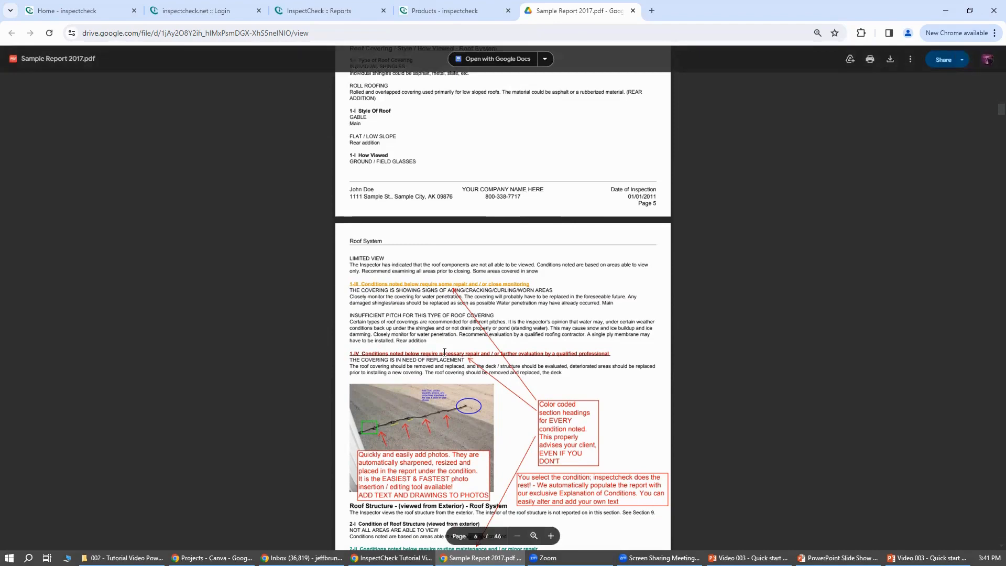
scroll(444, 353, "down", 1)
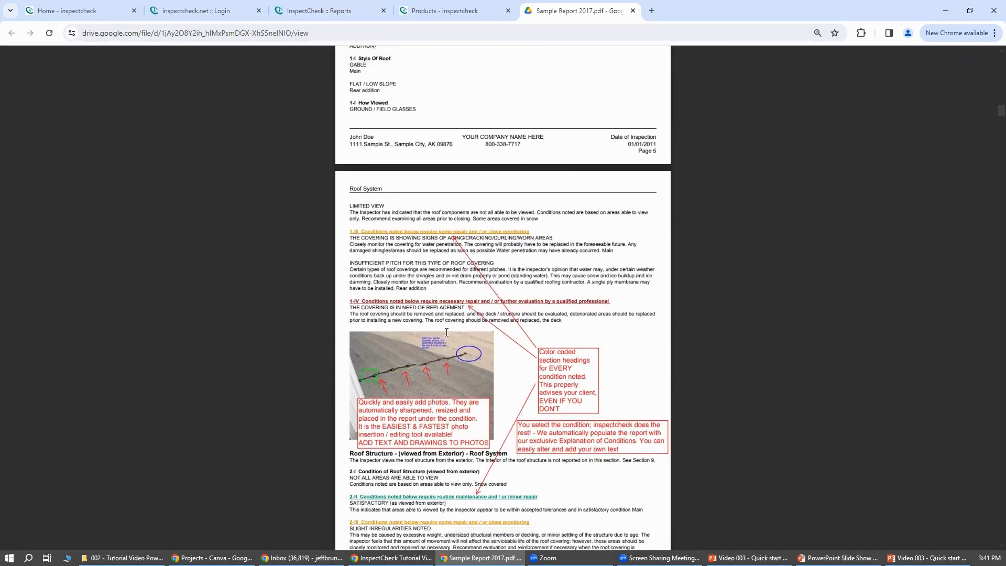
scroll(446, 333, "up", 15)
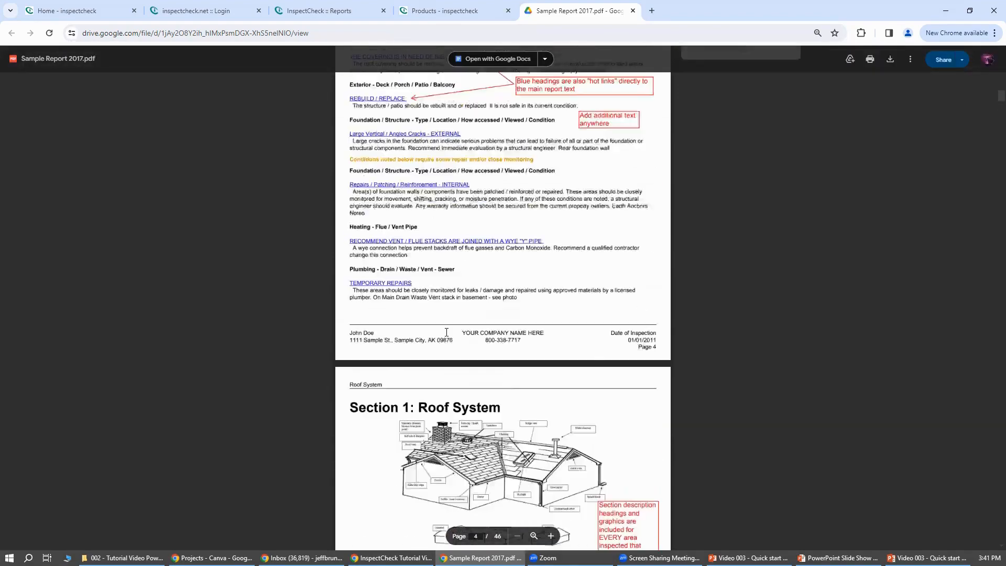
scroll(447, 314, "up", 1)
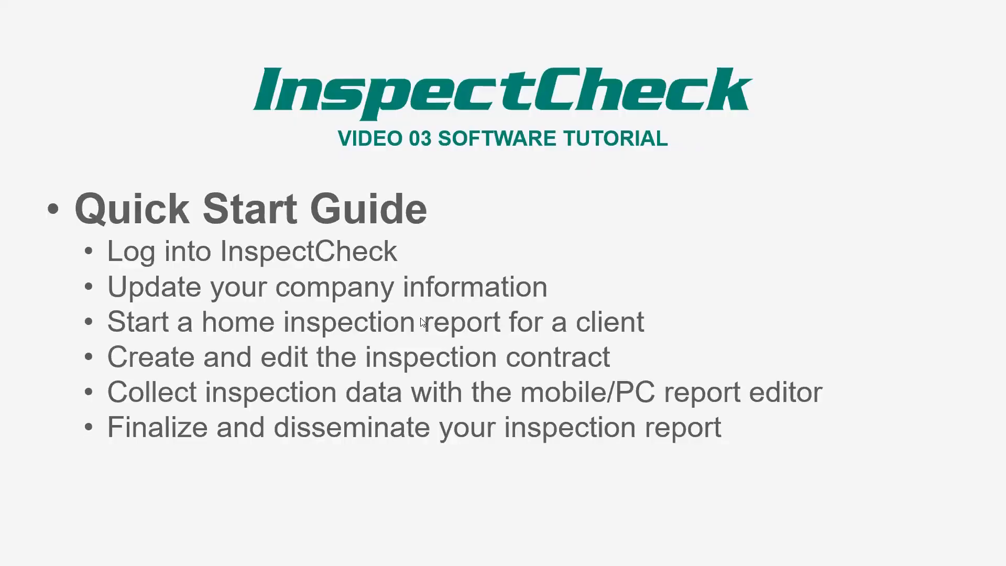
left_click(423, 322)
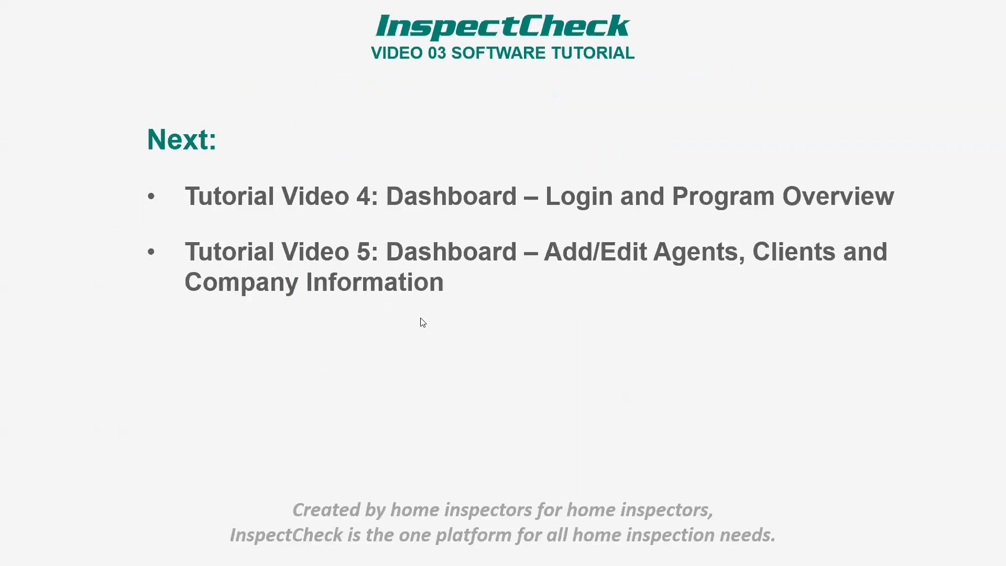